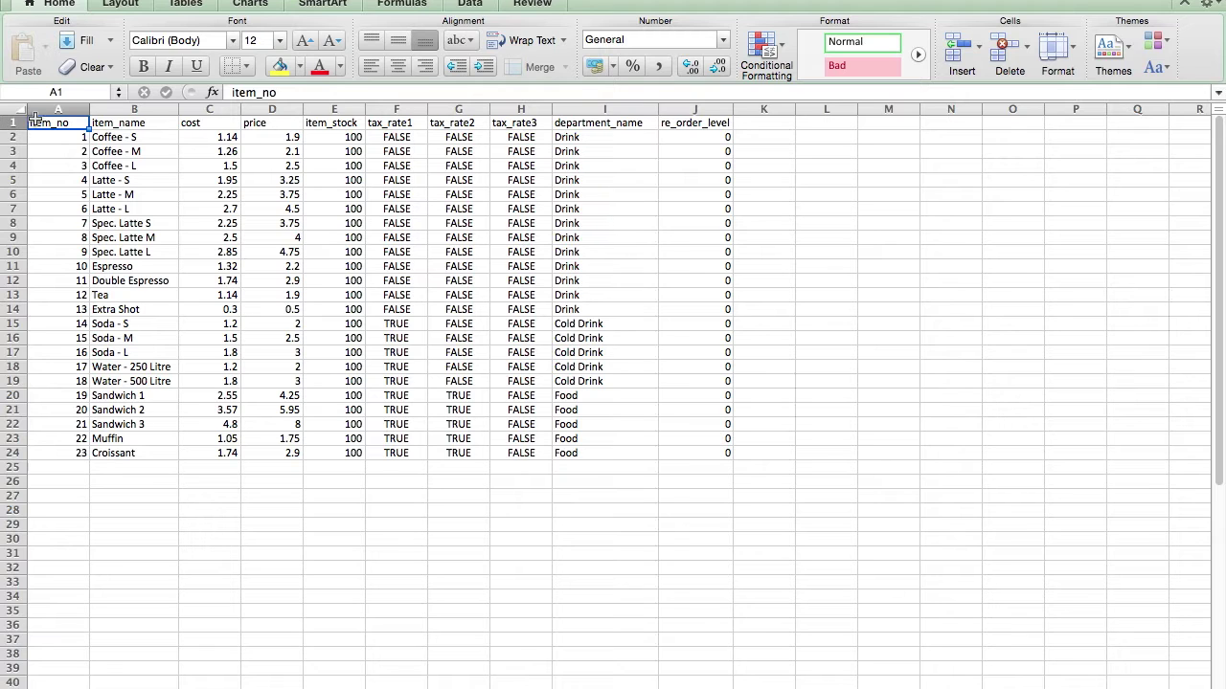
Step: Review the column headings item_no through re_order_level across the inventory sheet
{"action": "left_click_drag", "start_coordinate": [61, 123], "coordinate": [720, 122]}
{"action": "left_click", "coordinate": [804, 180]}
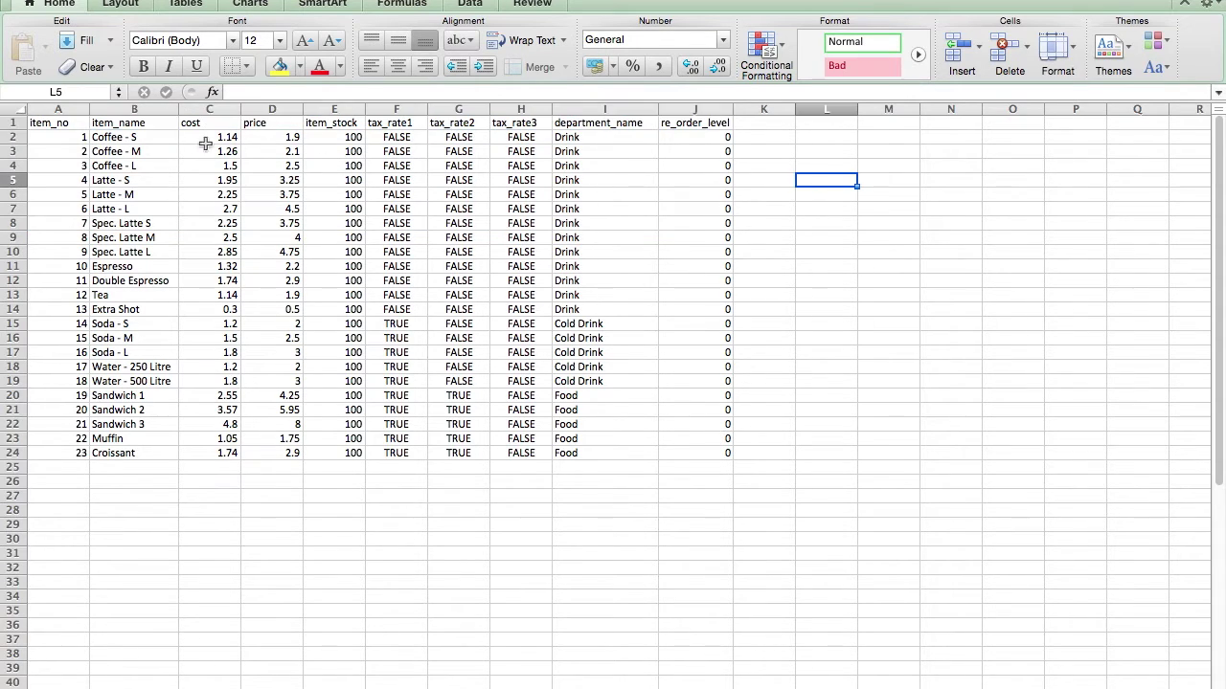
{"action": "left_click", "coordinate": [61, 108]}
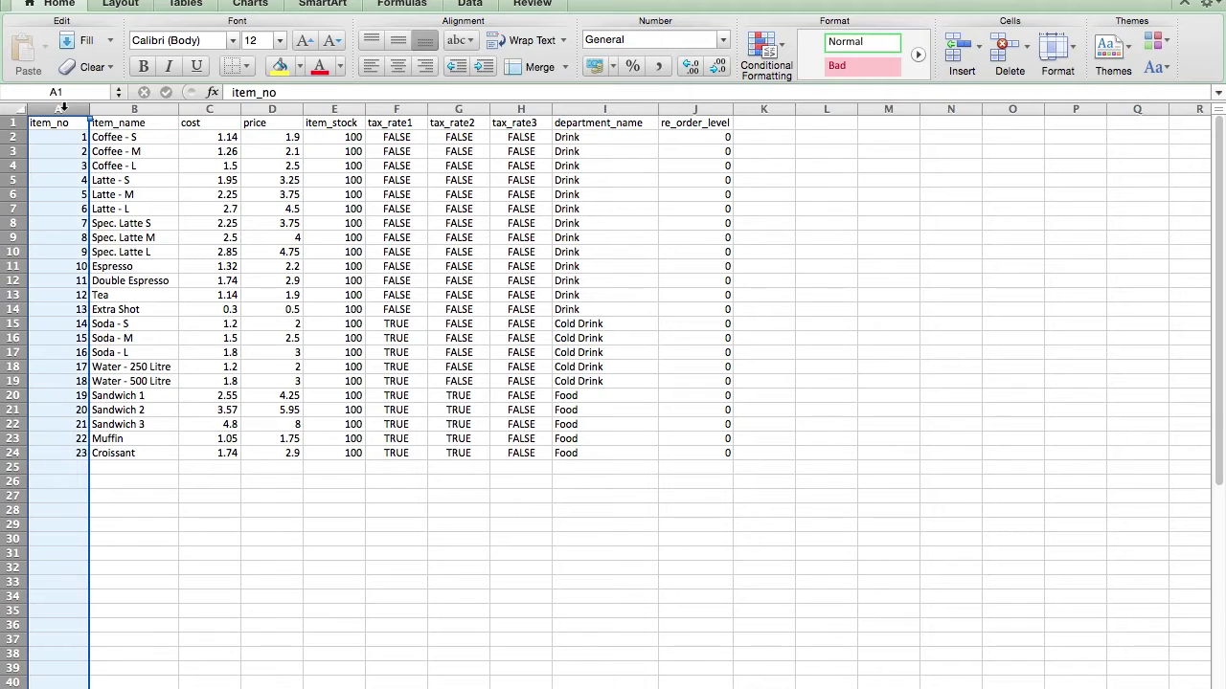
{"action": "left_click", "coordinate": [131, 108]}
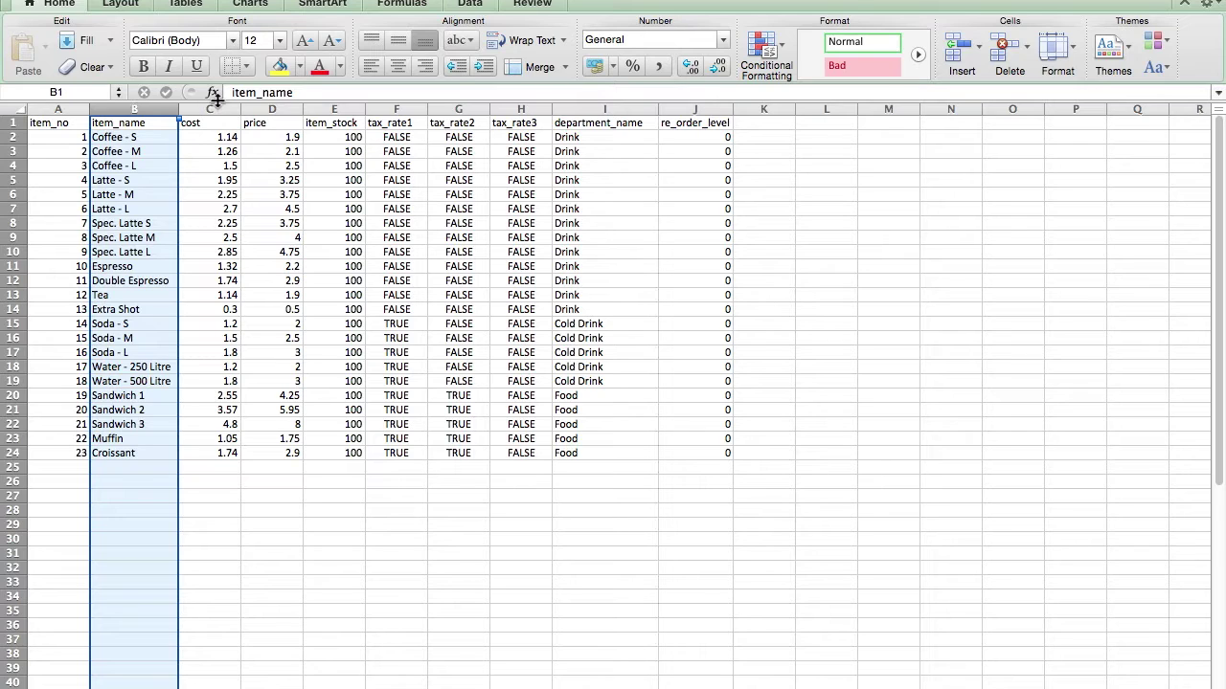
{"action": "left_click", "coordinate": [218, 108]}
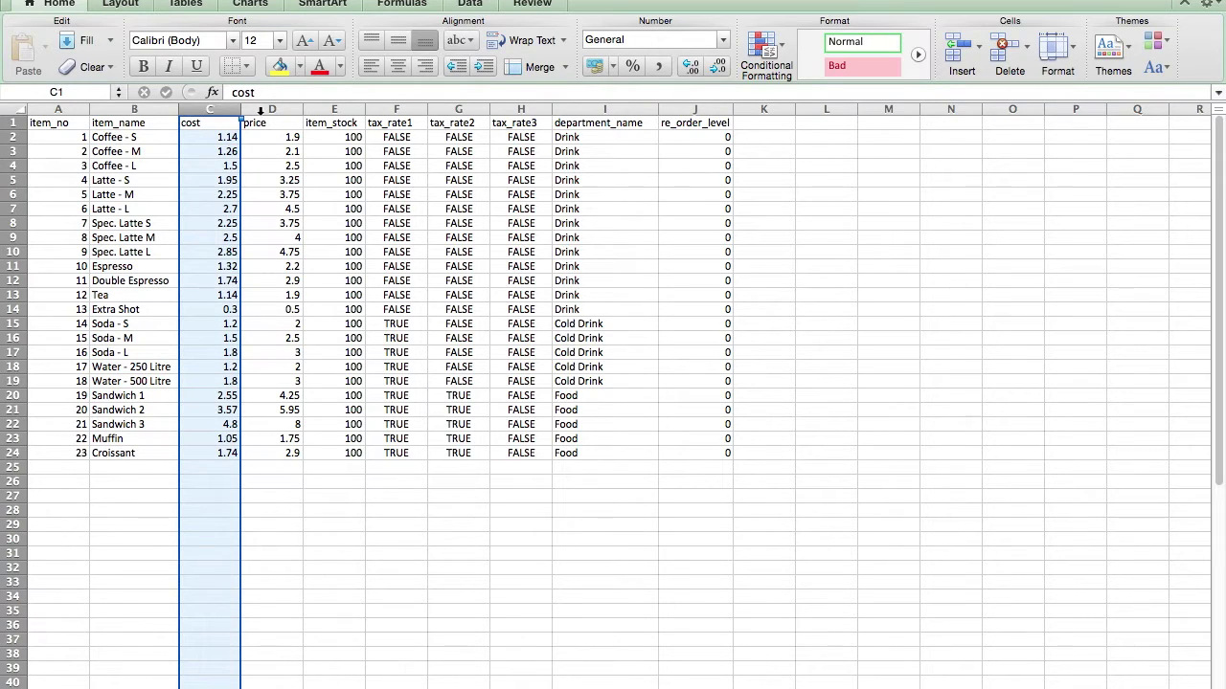
{"action": "left_click", "coordinate": [260, 109]}
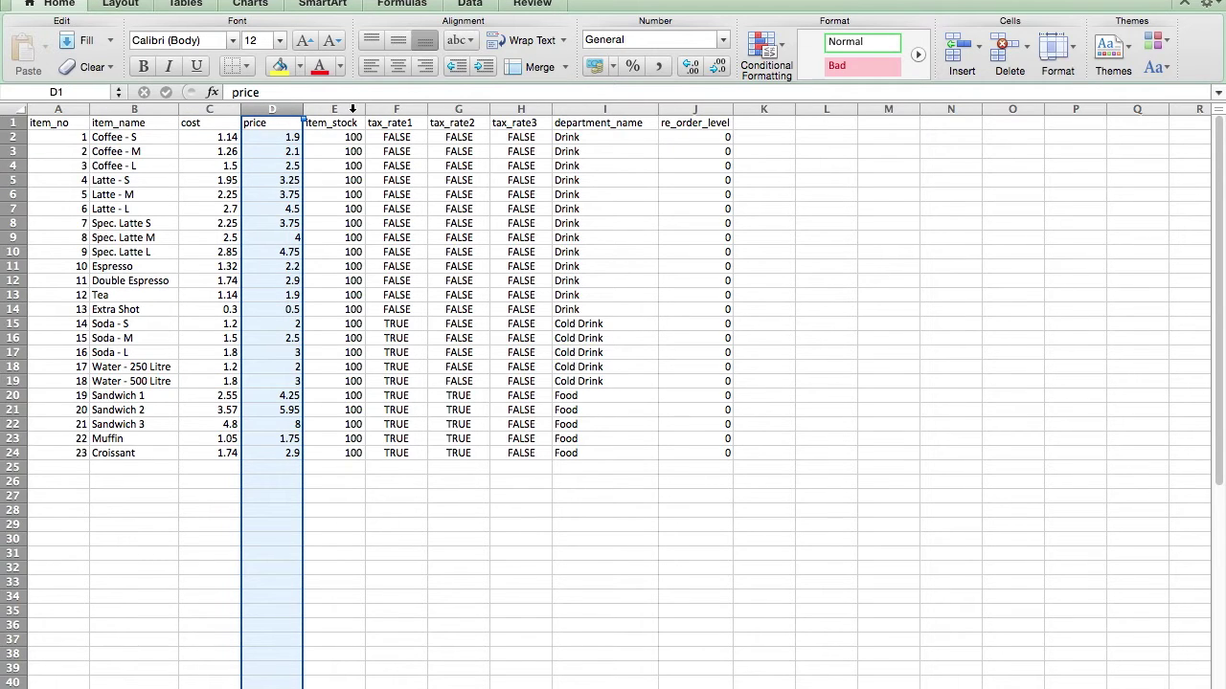
{"action": "left_click", "coordinate": [352, 109]}
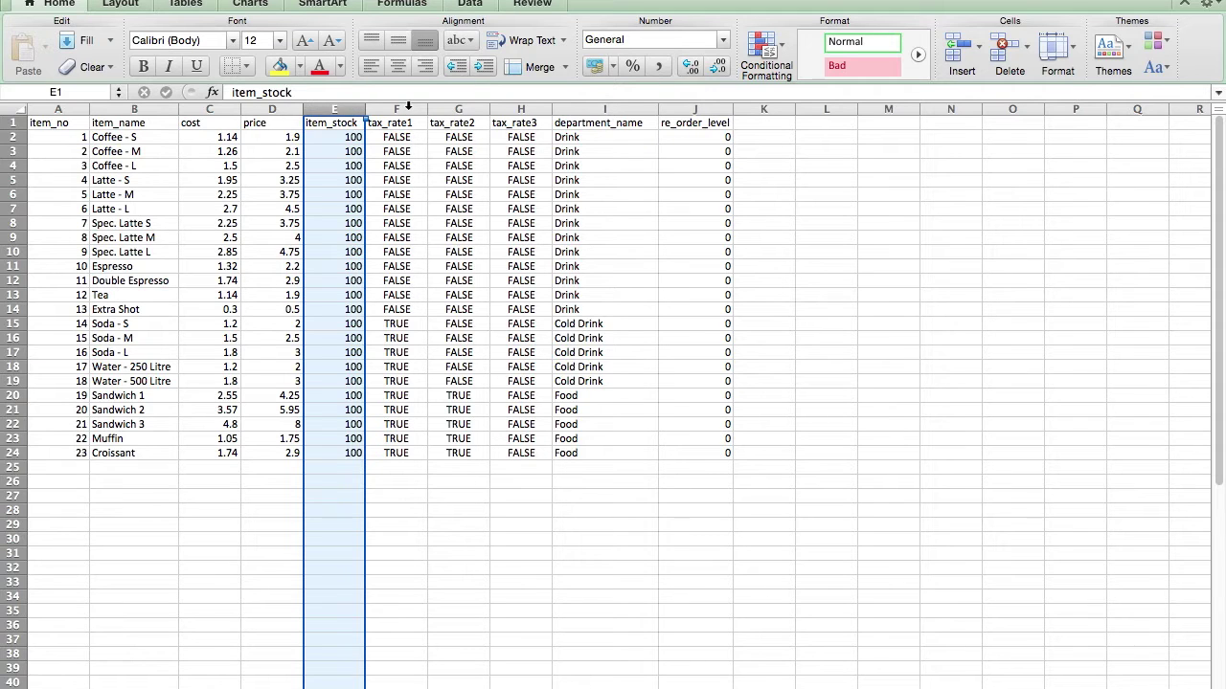
{"action": "left_click", "coordinate": [409, 108]}
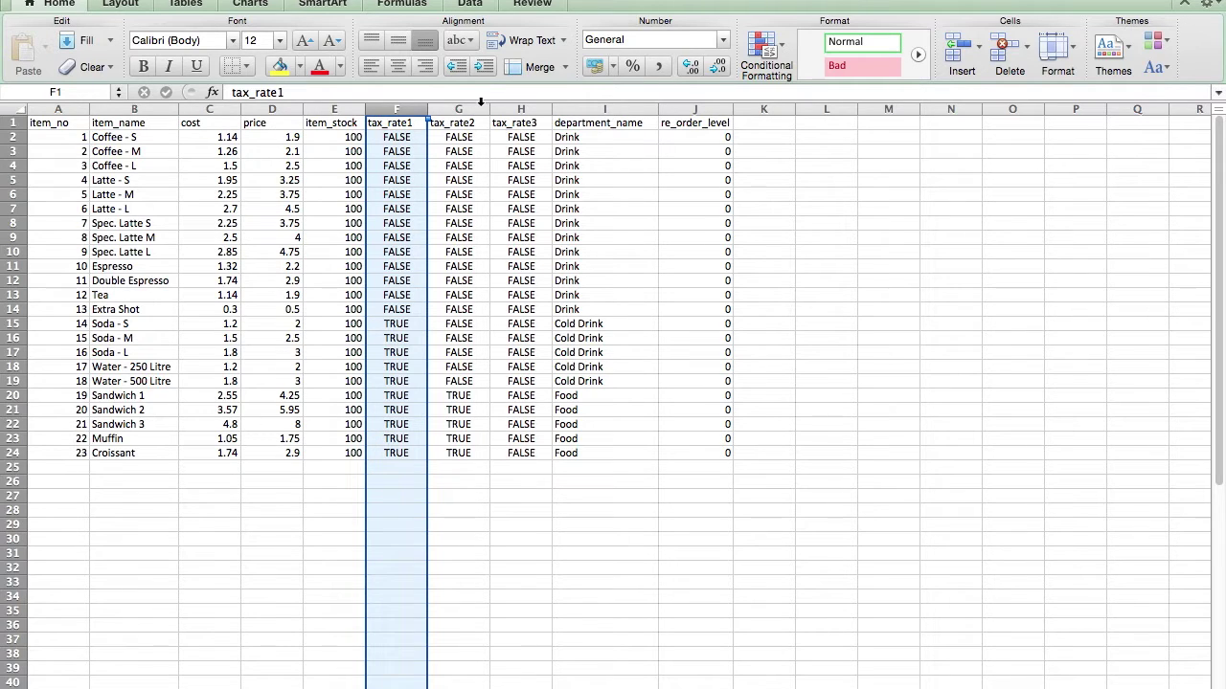
{"action": "left_click", "coordinate": [481, 105]}
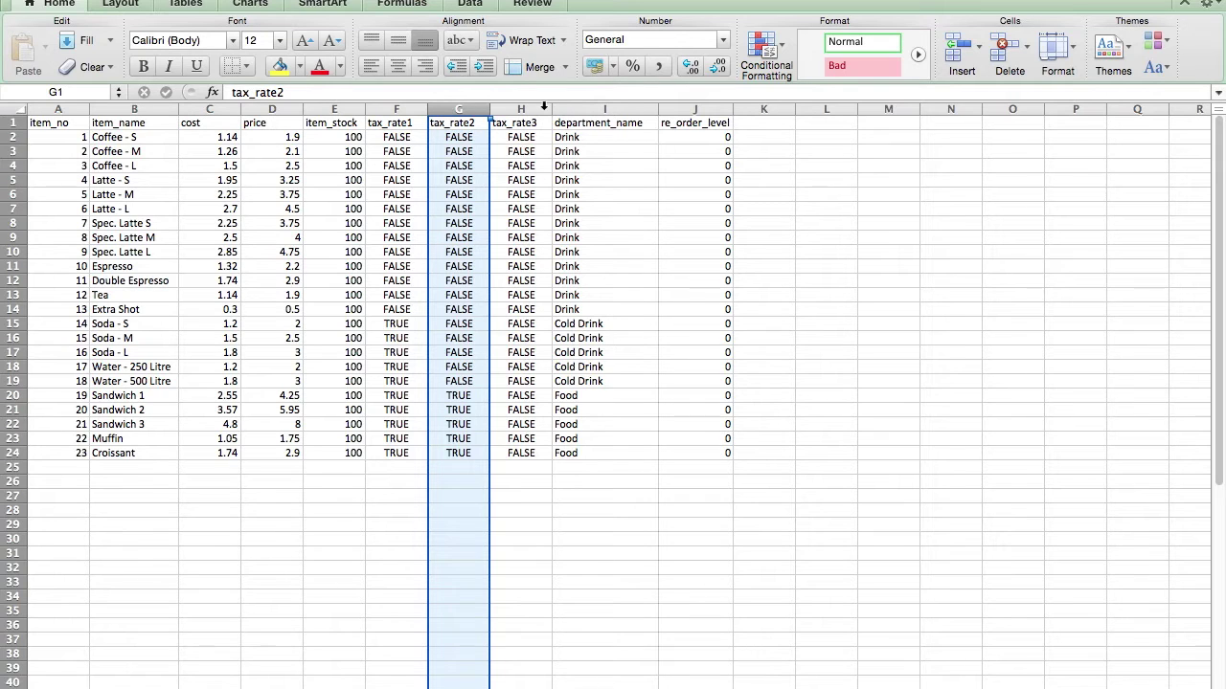
{"action": "left_click", "coordinate": [543, 107]}
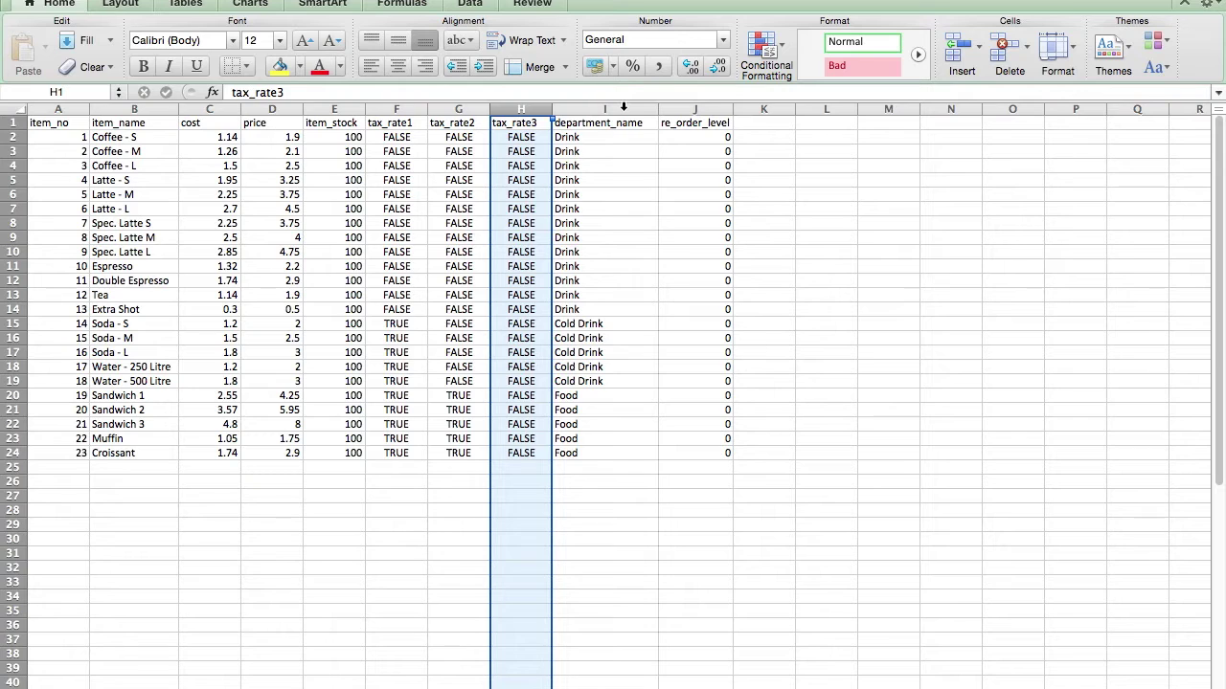
{"action": "left_click", "coordinate": [623, 107]}
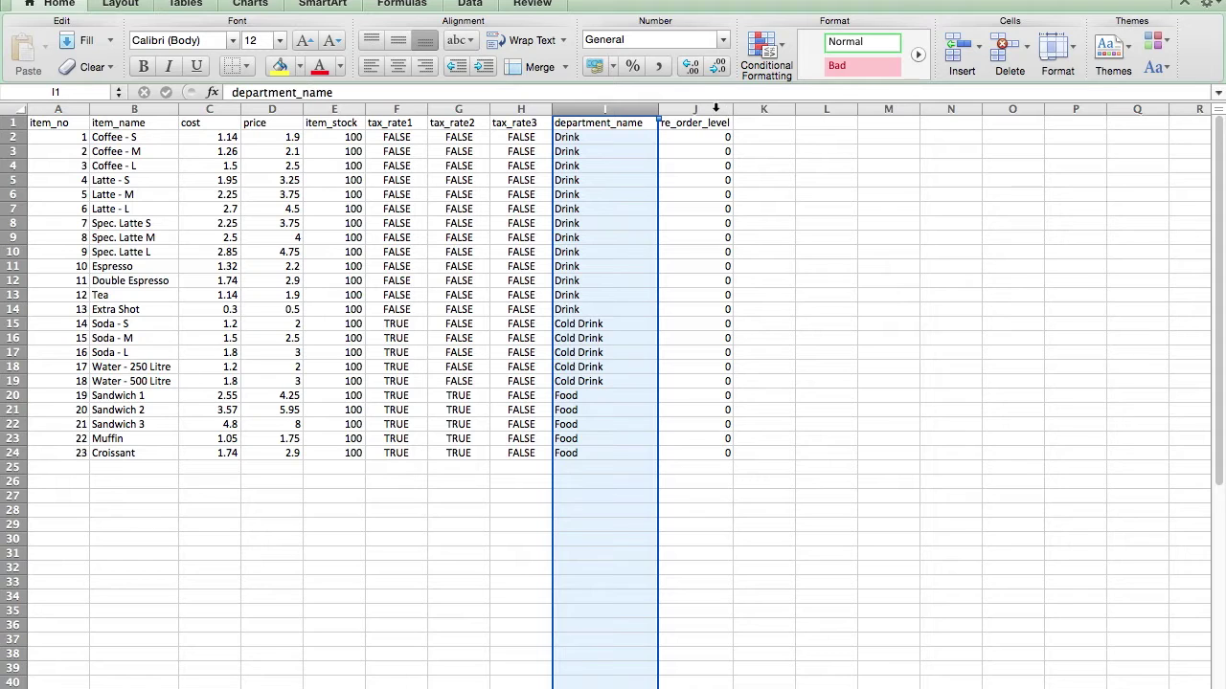
{"action": "left_click", "coordinate": [715, 109]}
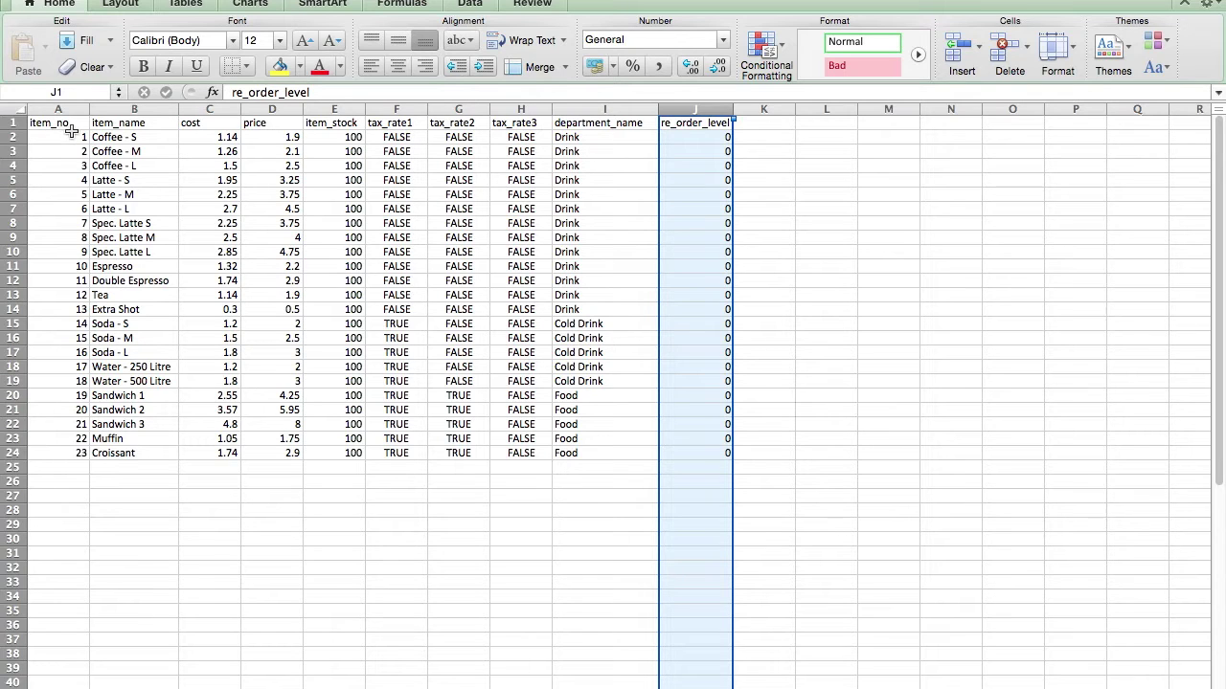
Step: Inspect the first item's values: Coffee - S, cost 1.14, price 1.9, stock 100, department Drink
{"action": "left_click", "coordinate": [60, 140]}
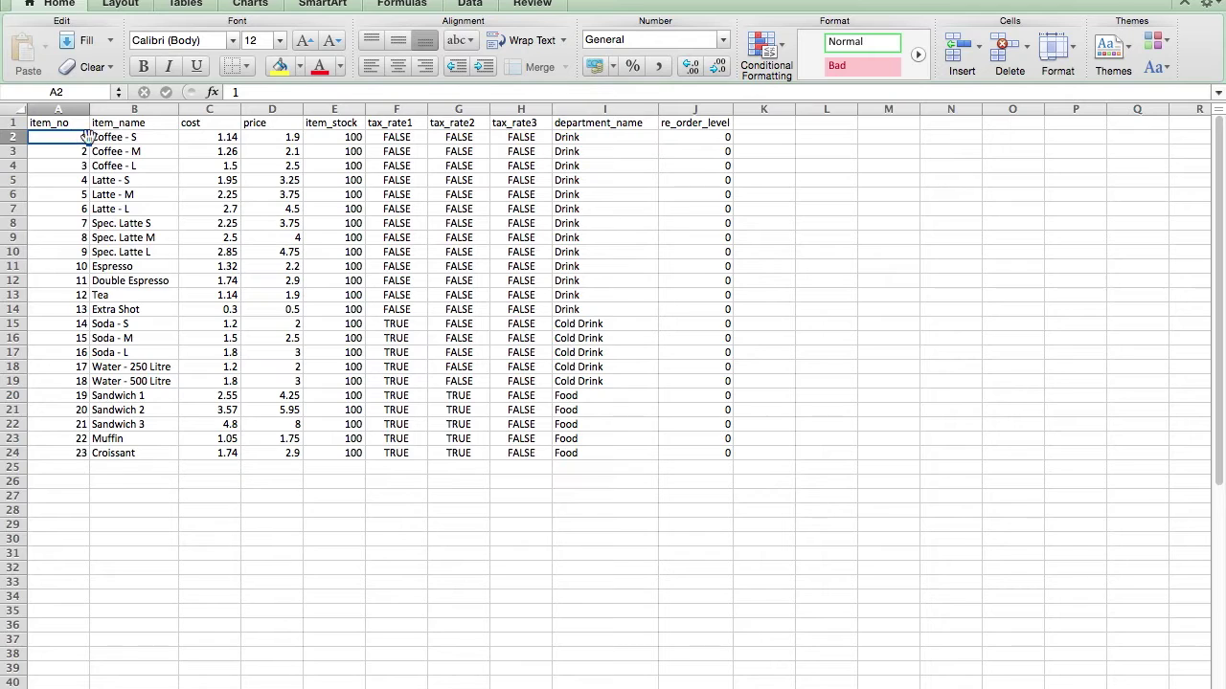
{"action": "left_click", "coordinate": [151, 137]}
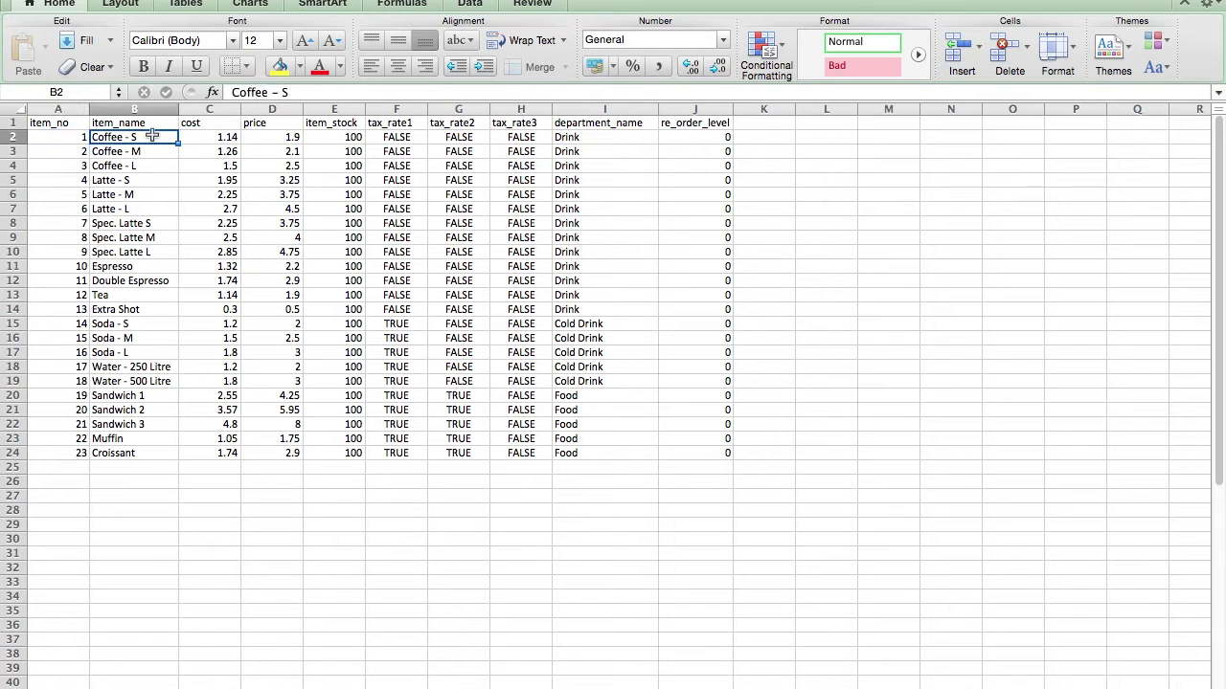
{"action": "left_click", "coordinate": [201, 137]}
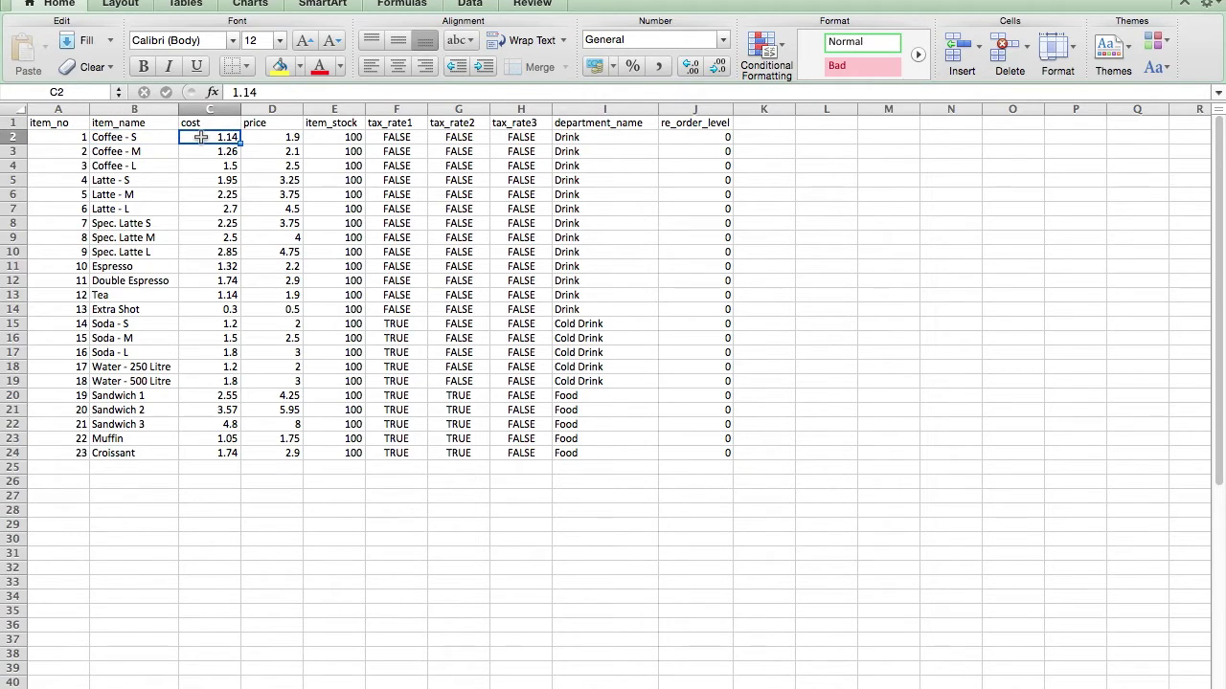
{"action": "left_click", "coordinate": [254, 138]}
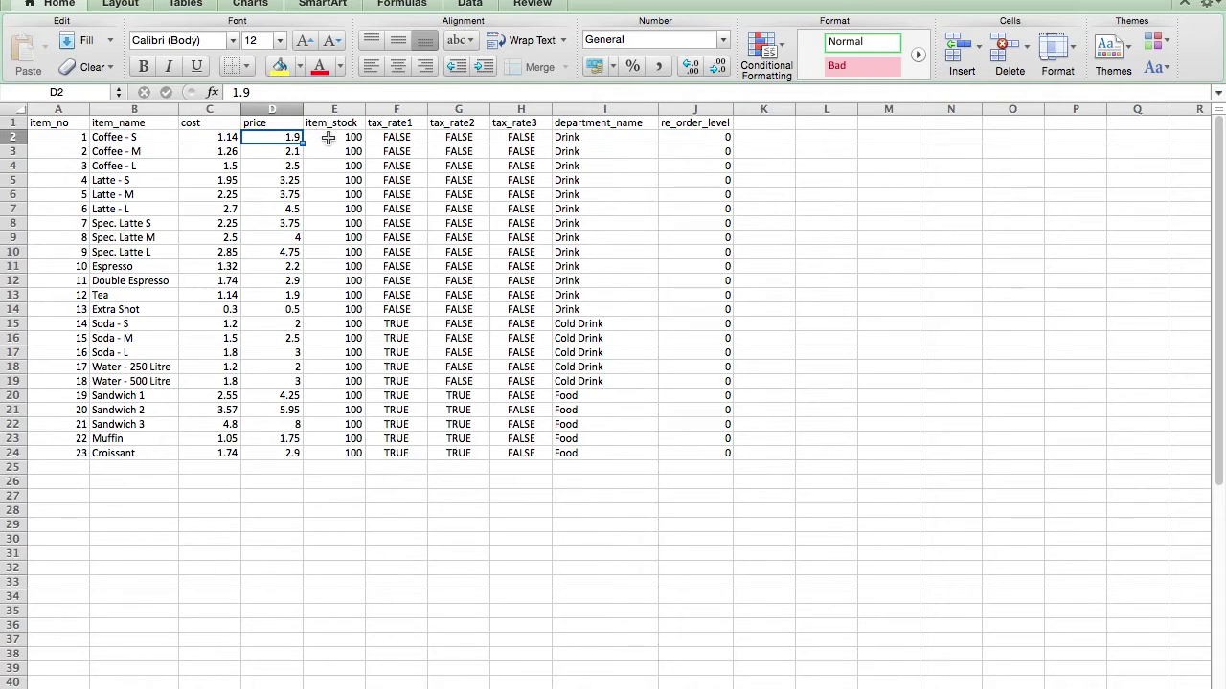
{"action": "left_click", "coordinate": [328, 138]}
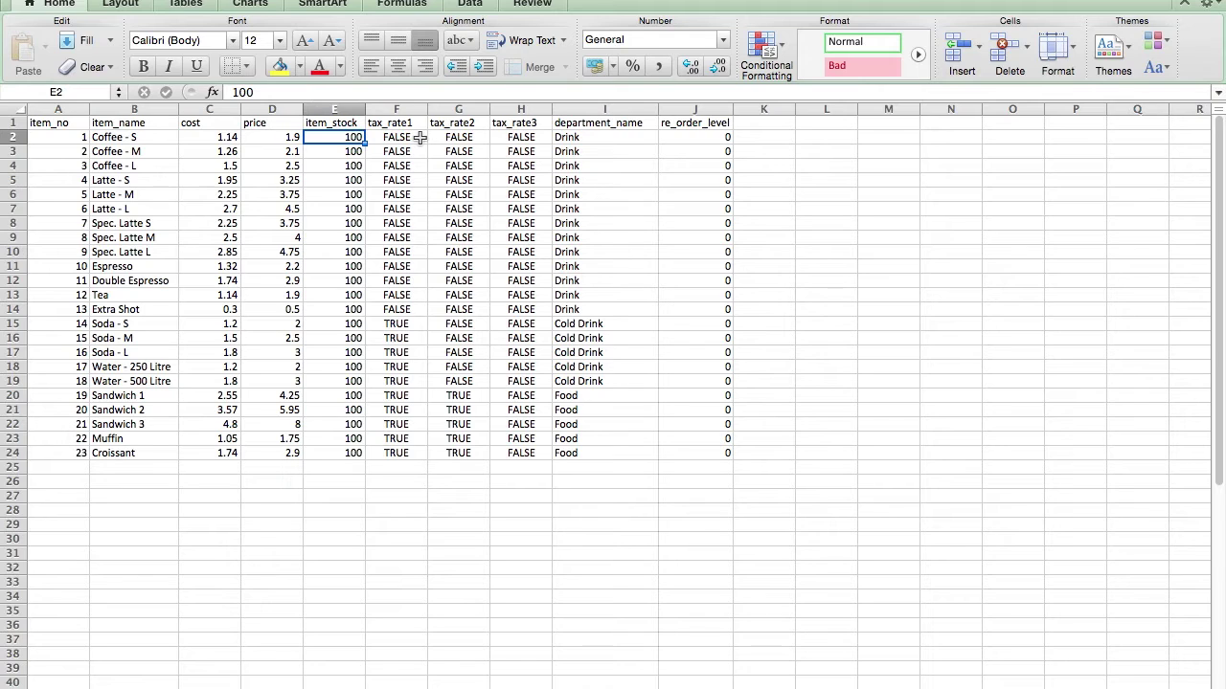
{"action": "left_click", "coordinate": [419, 138]}
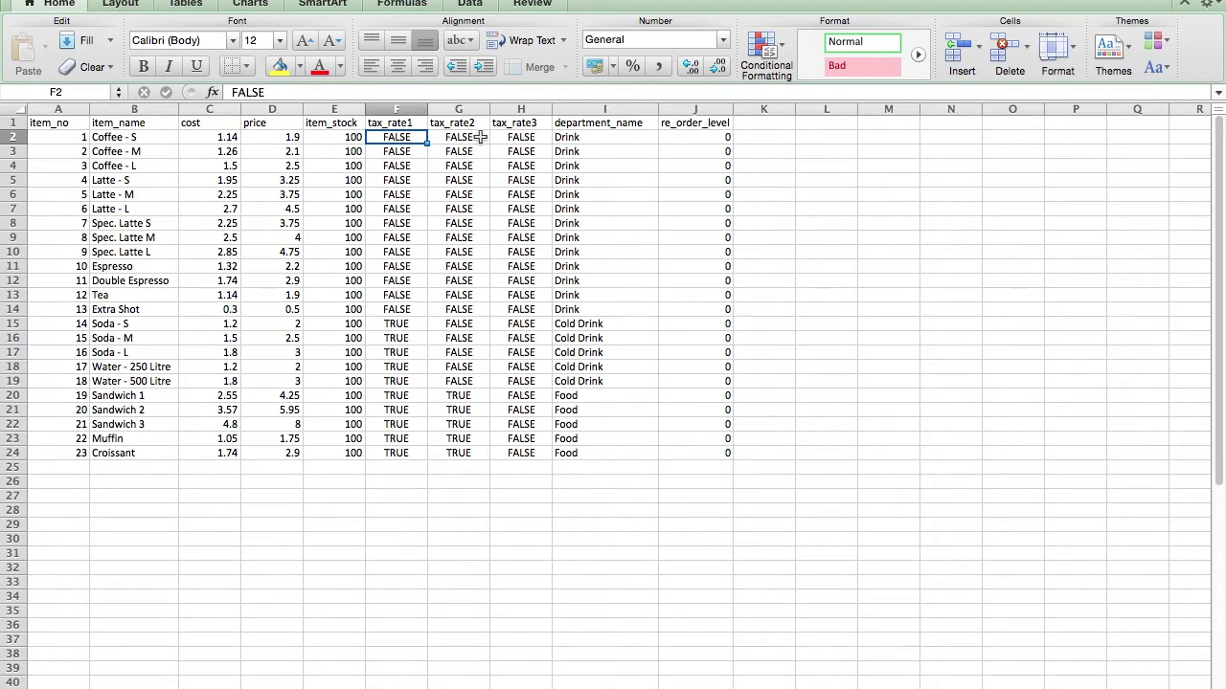
{"action": "left_click", "coordinate": [479, 138]}
{"action": "left_click", "coordinate": [539, 140]}
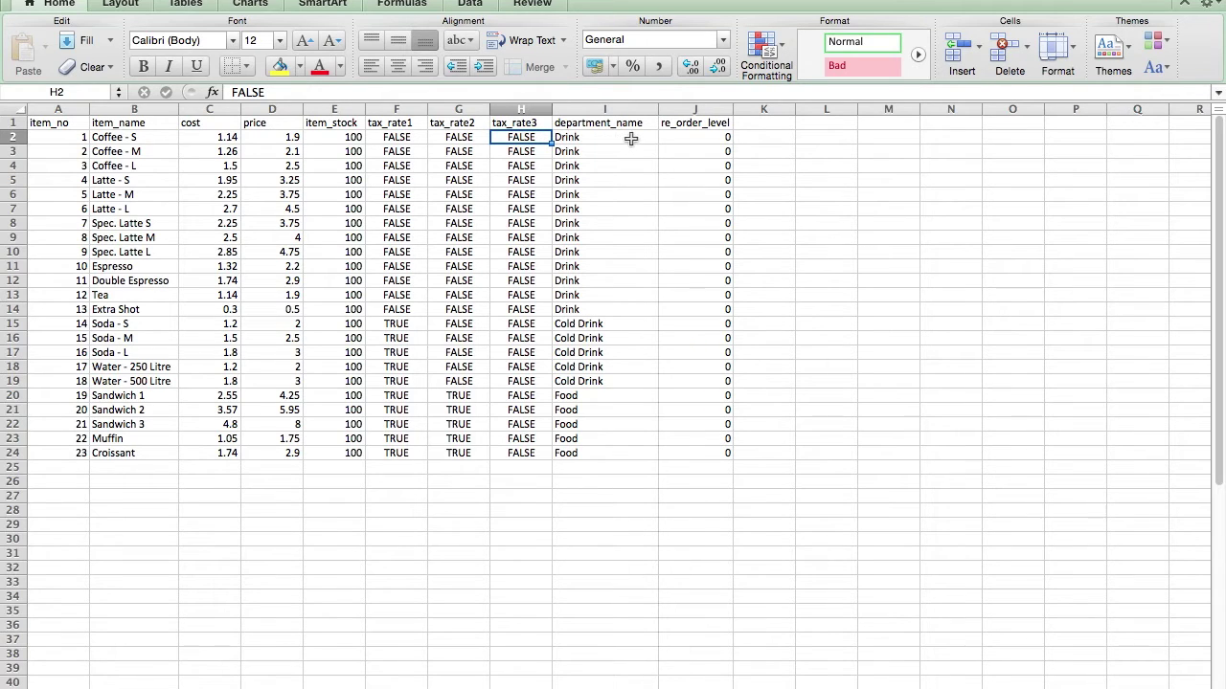
{"action": "left_click", "coordinate": [631, 139]}
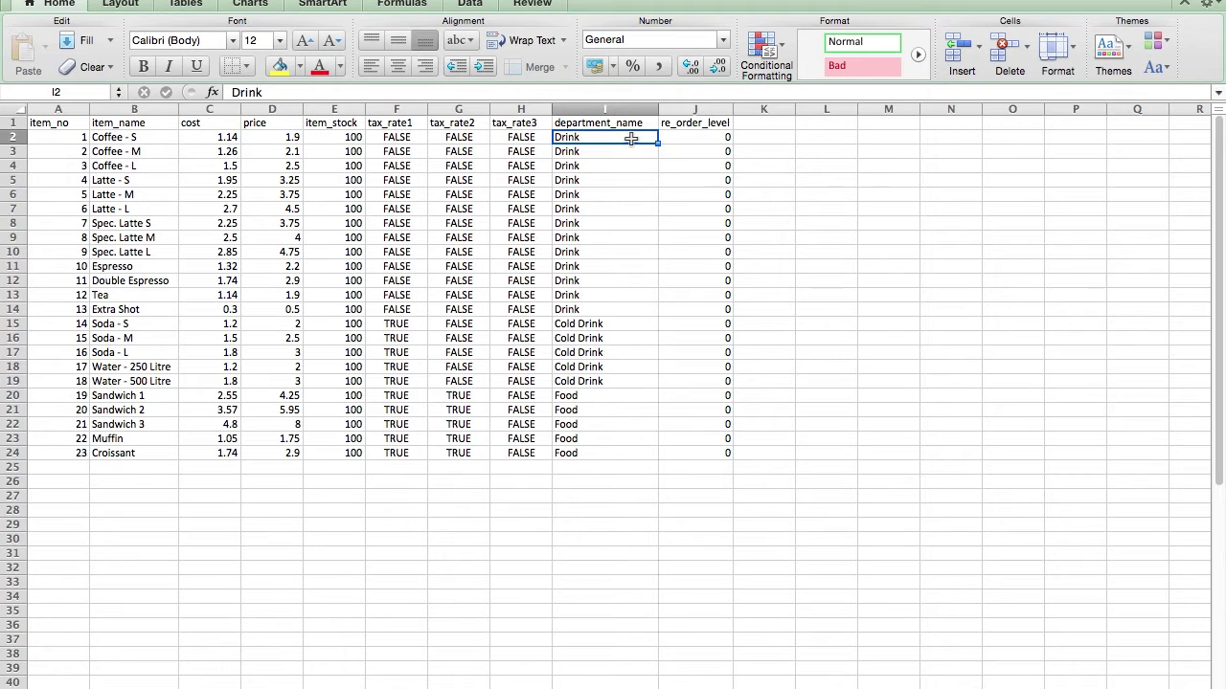
{"action": "left_click", "coordinate": [675, 139]}
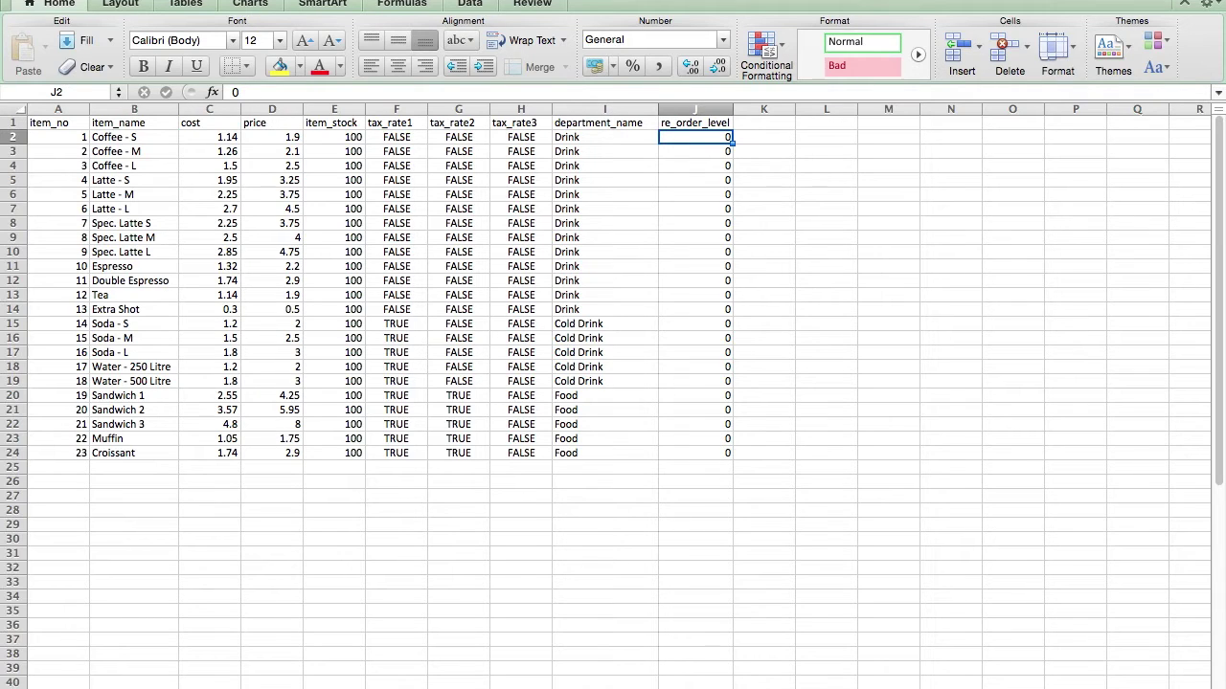
Step: Save the active sheet as Coffee Database in CSV format, overwriting the existing file
{"action": "key", "text": "ctrl+Home"}
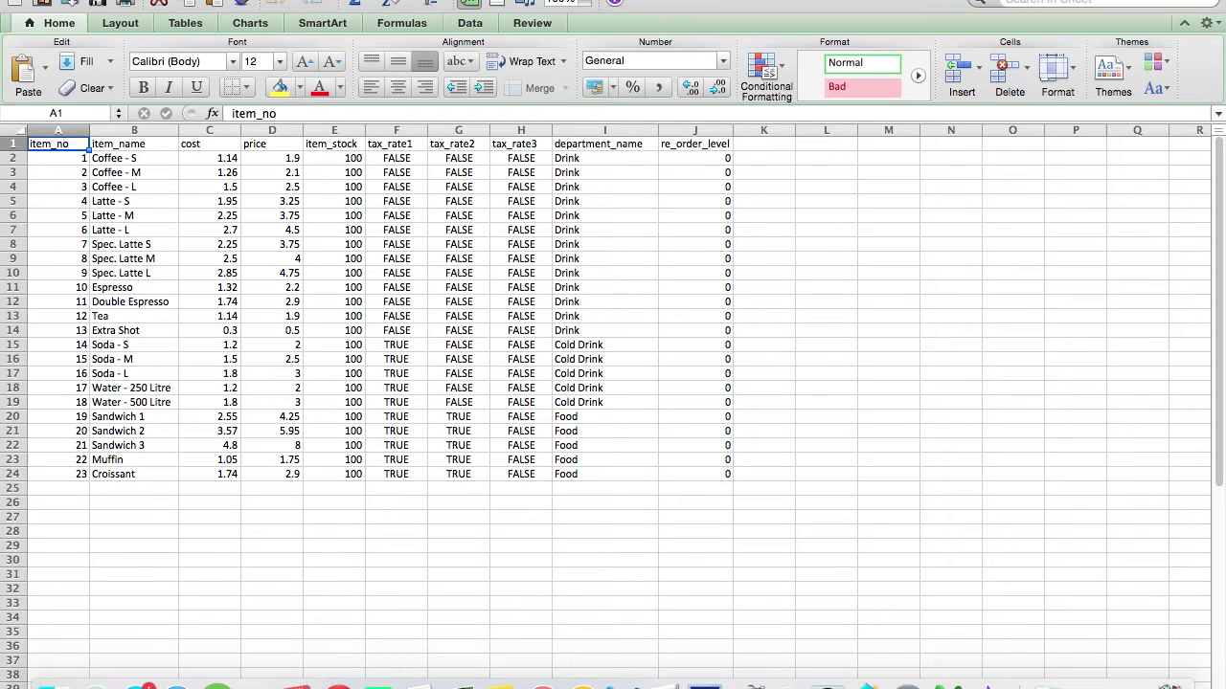
{"action": "left_click", "coordinate": [113, 0]}
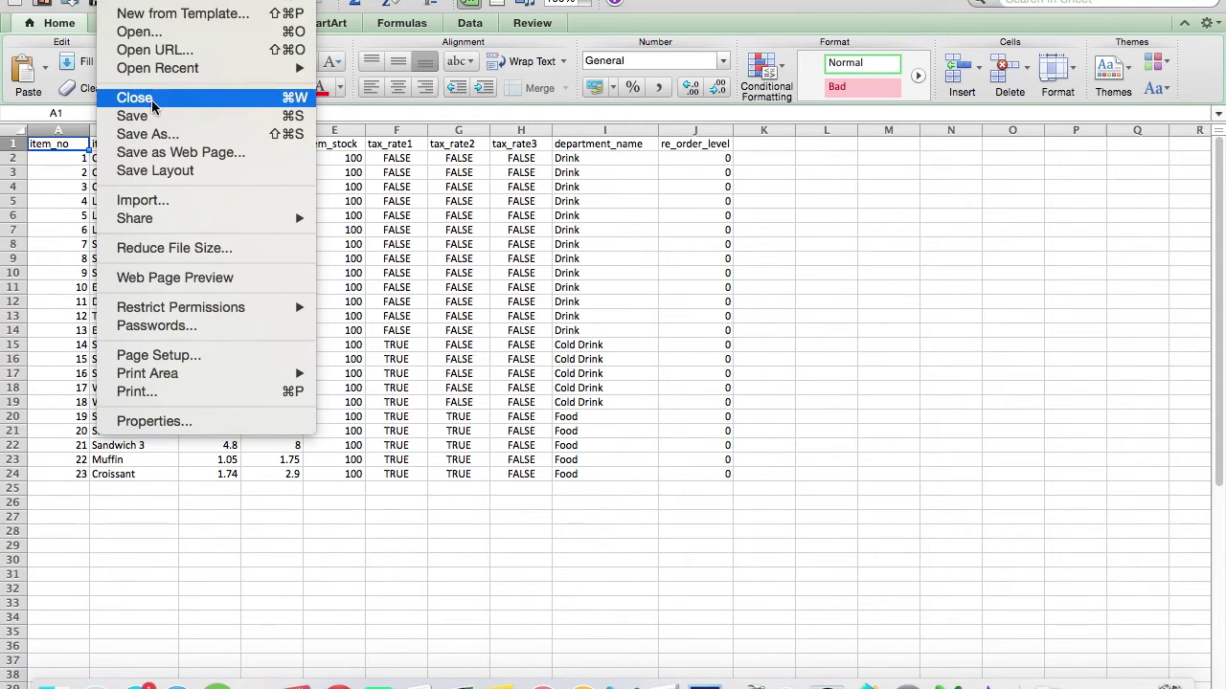
{"action": "key", "text": "Escape"}
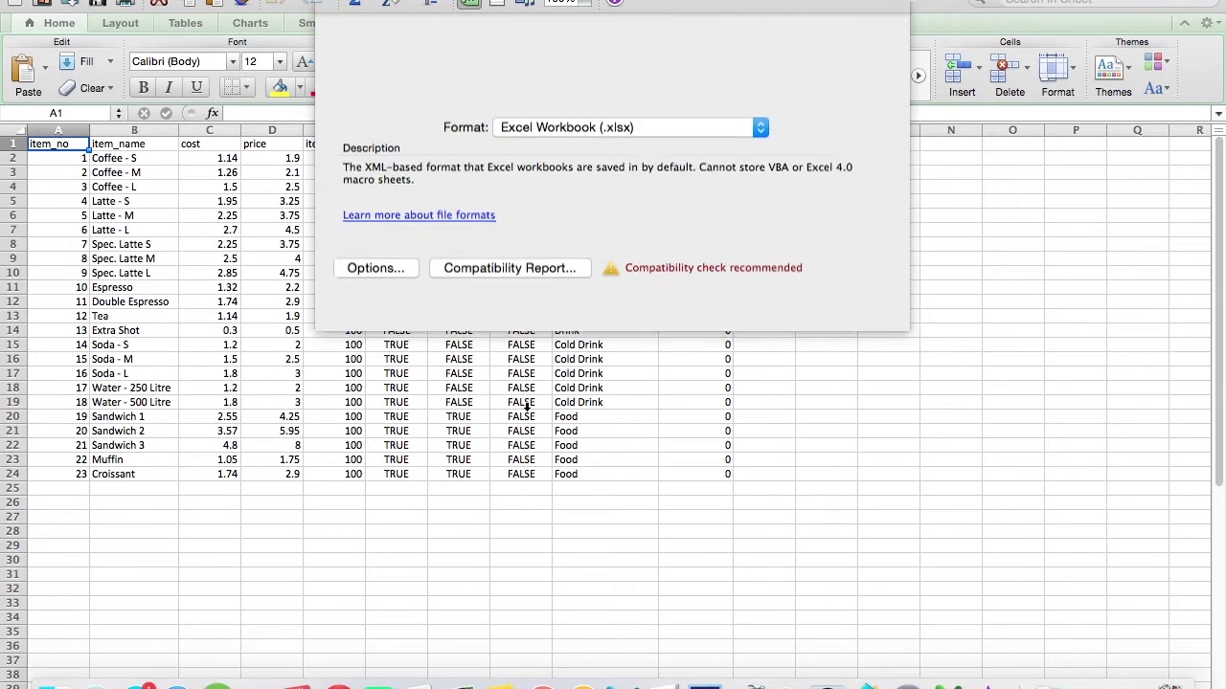
{"action": "left_click", "coordinate": [607, 144]}
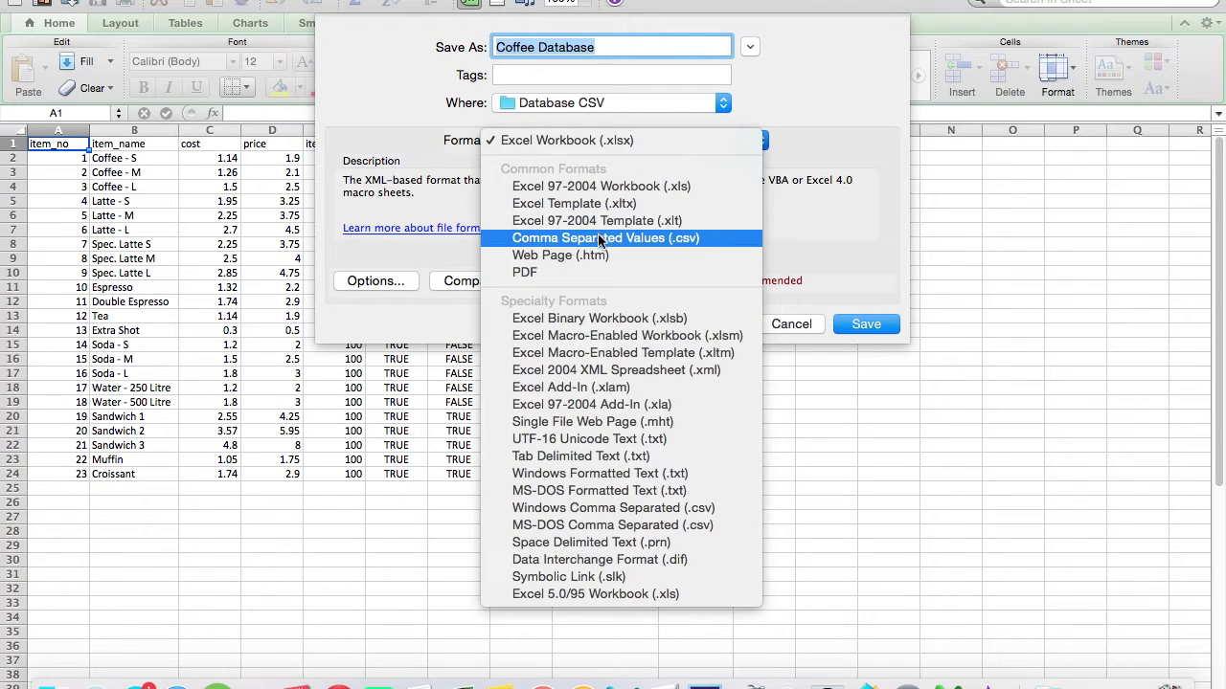
{"action": "left_click", "coordinate": [688, 240]}
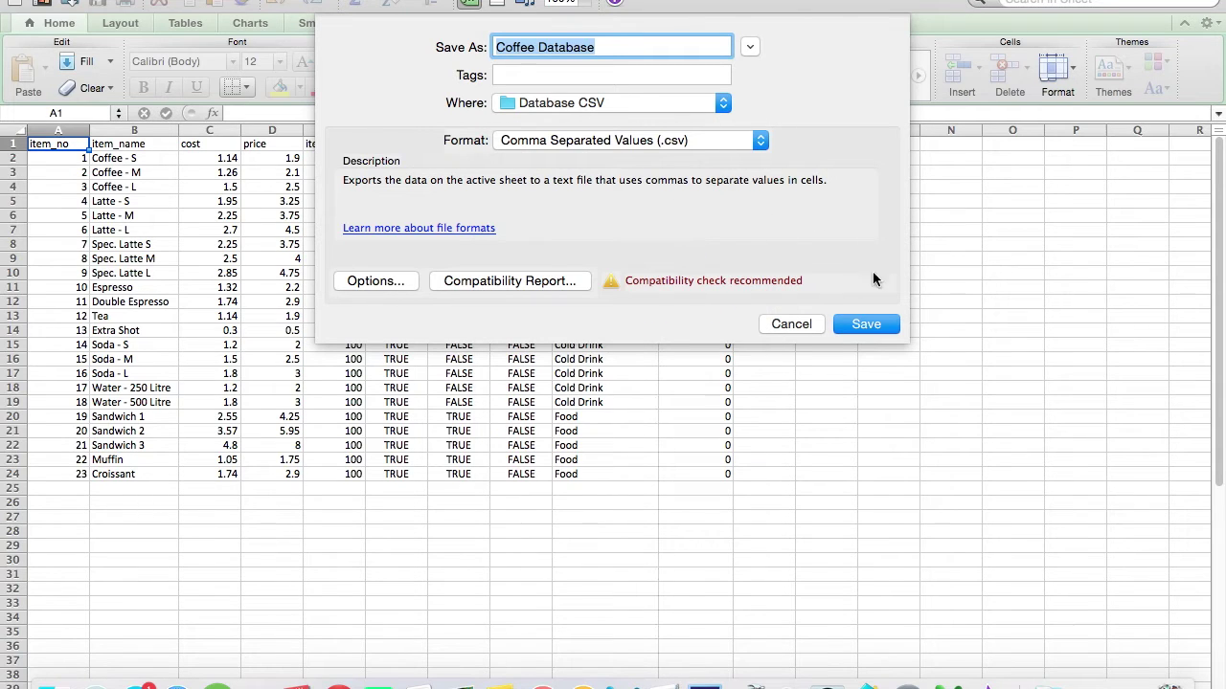
{"action": "left_click", "coordinate": [865, 324]}
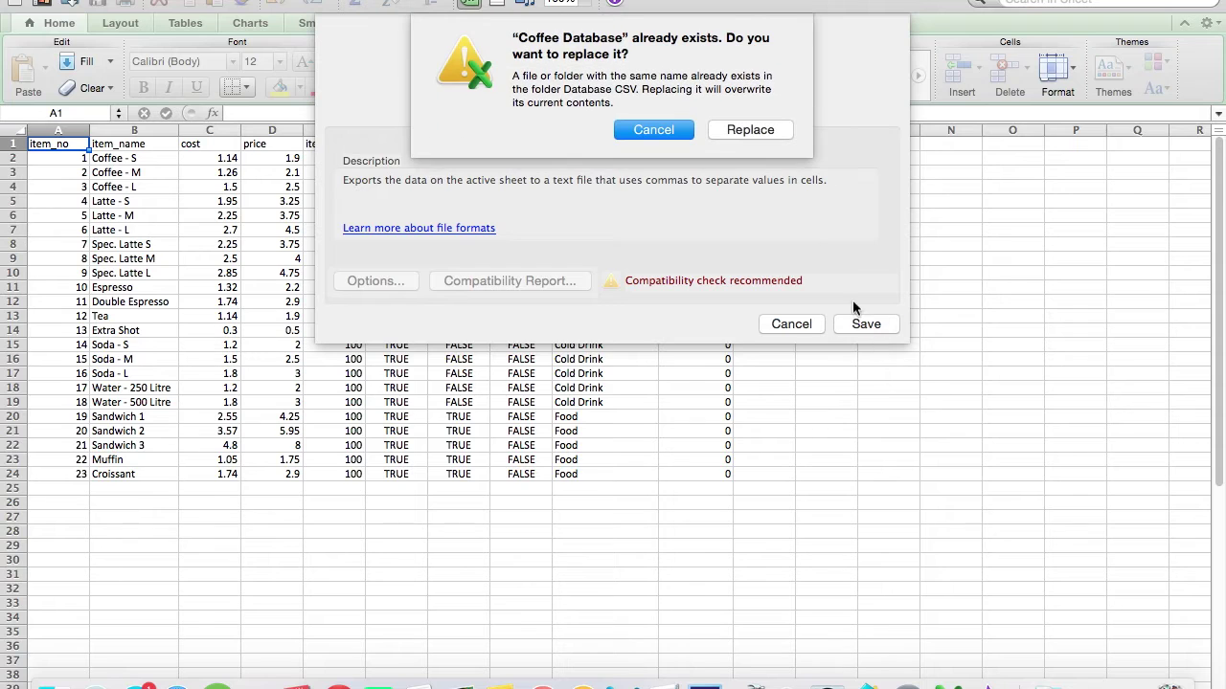
{"action": "left_click", "coordinate": [756, 132]}
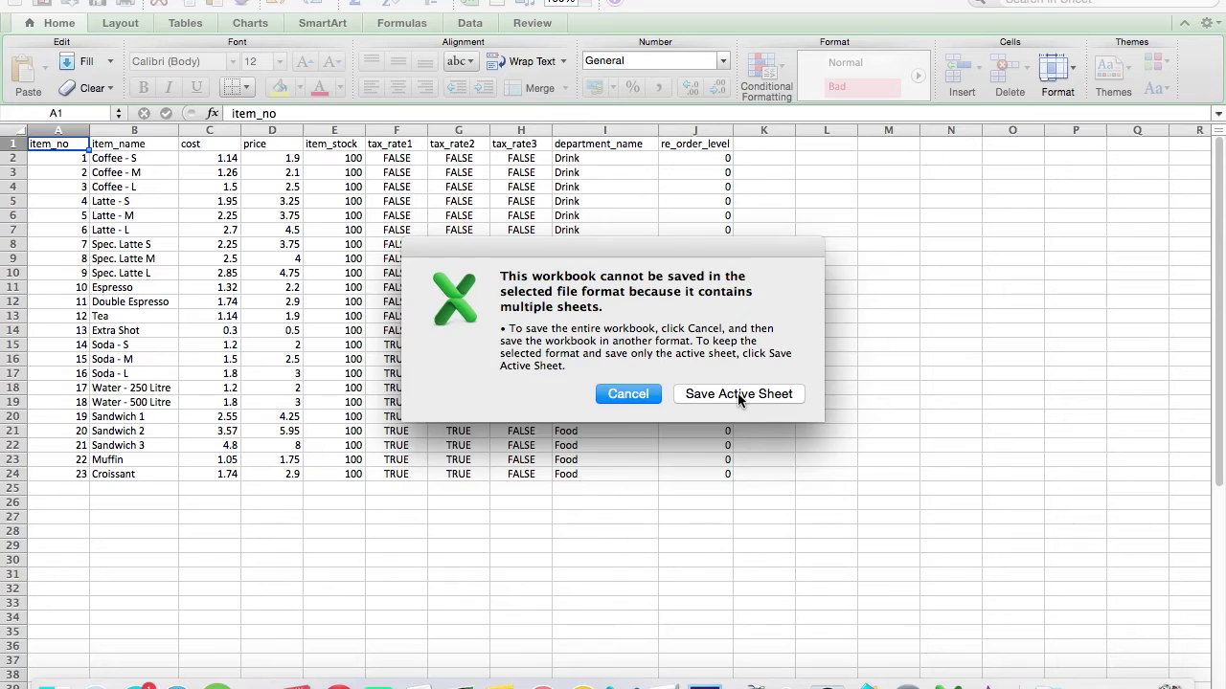
{"action": "left_click", "coordinate": [738, 393]}
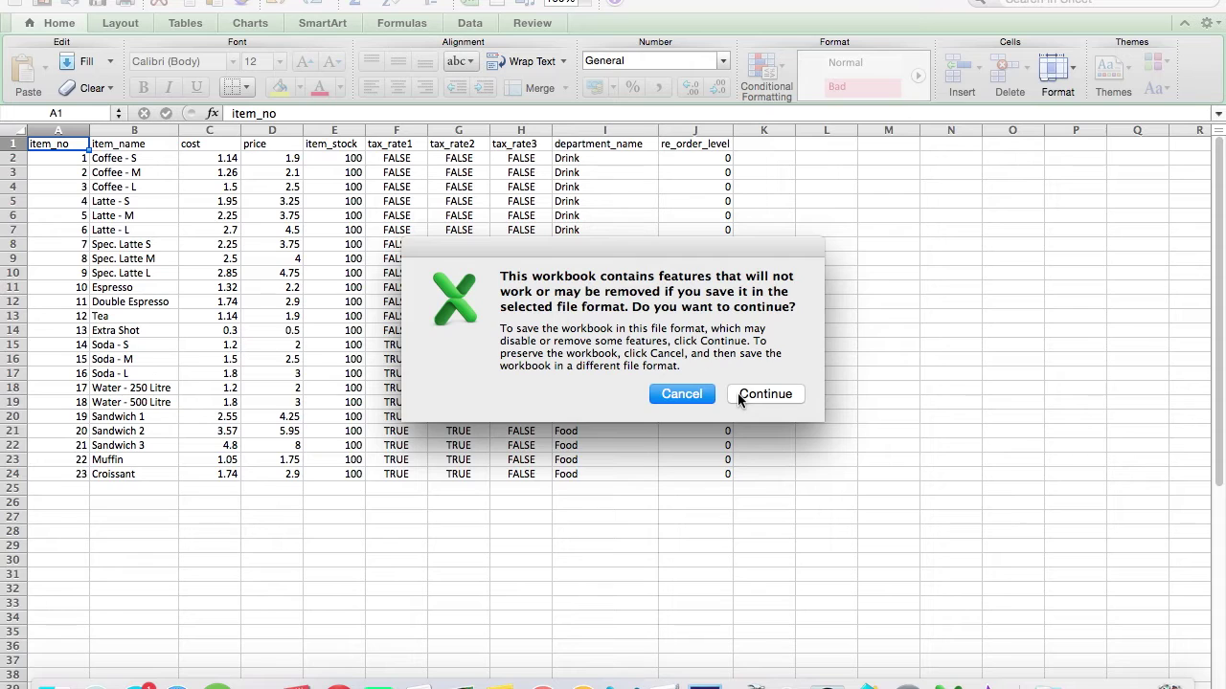
{"action": "left_click", "coordinate": [737, 392]}
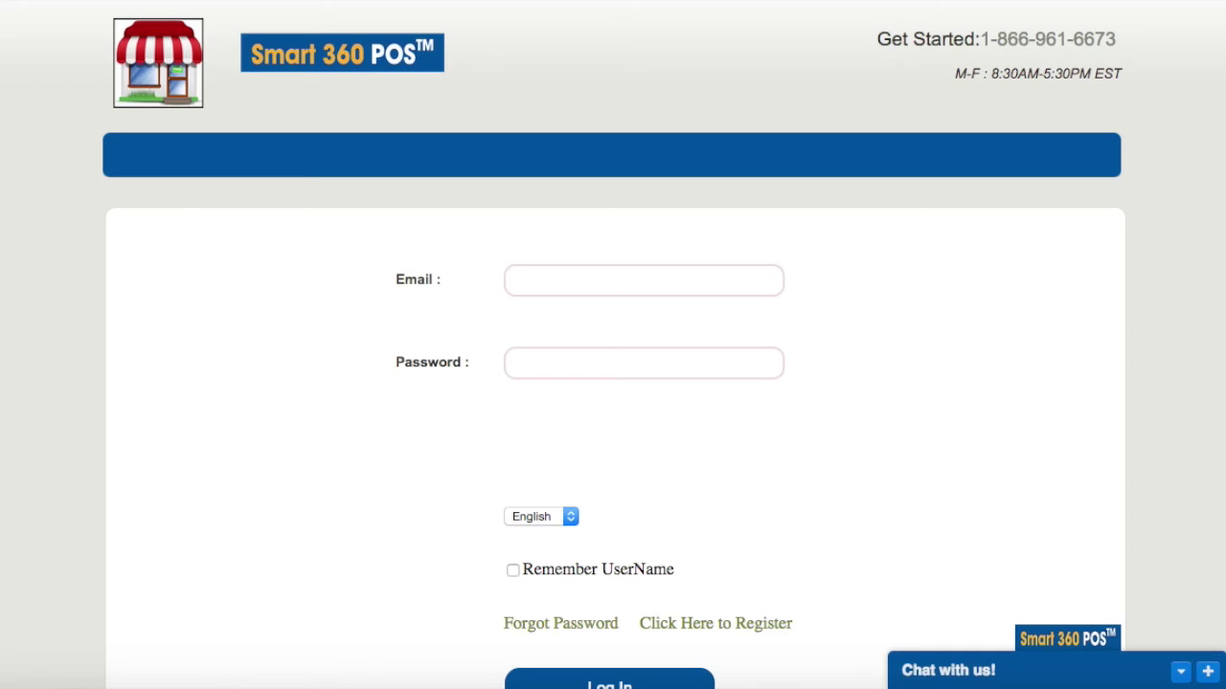
Step: Log in with the account e-mail and password, remembering the username, then go to Import
{"action": "left_click", "coordinate": [644, 281]}
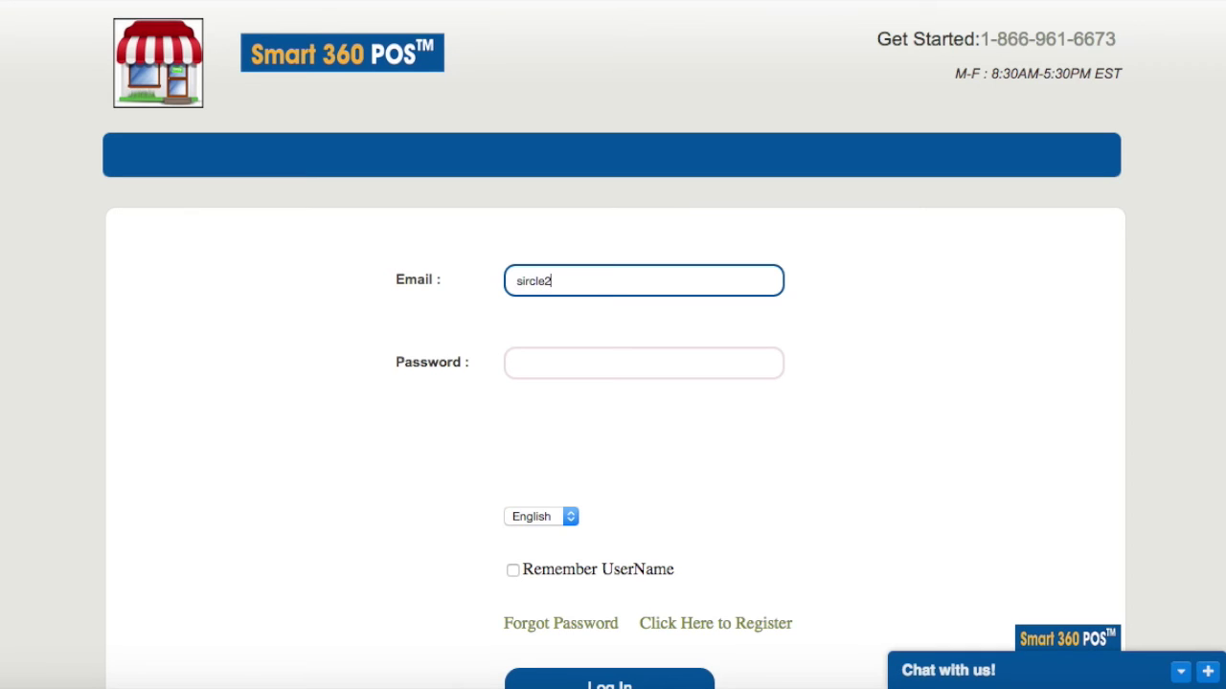
{"action": "key", "text": "Tab"}
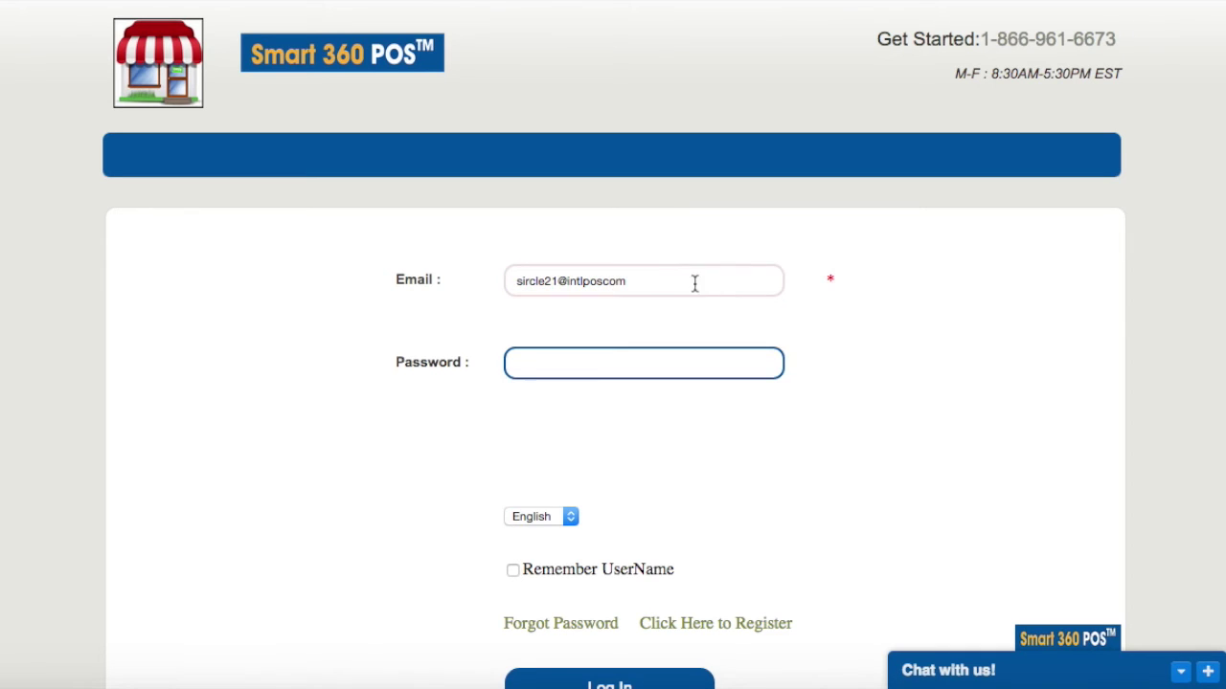
{"action": "left_click", "coordinate": [695, 282]}
{"action": "key", "text": "Tab"}
{"action": "type", "text": "••••••••"}
{"action": "left_click", "coordinate": [514, 570]}
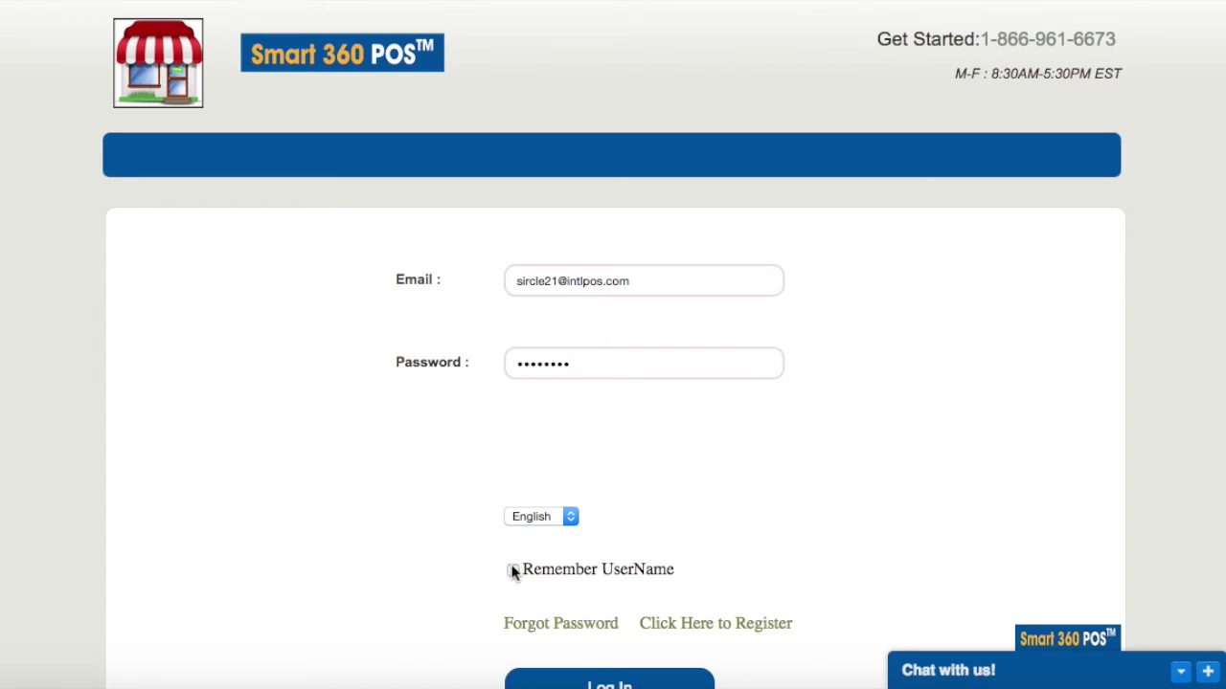
{"action": "scroll", "coordinate": [565, 585], "scroll_direction": "down", "scroll_amount": 2}
{"action": "left_click", "coordinate": [591, 610]}
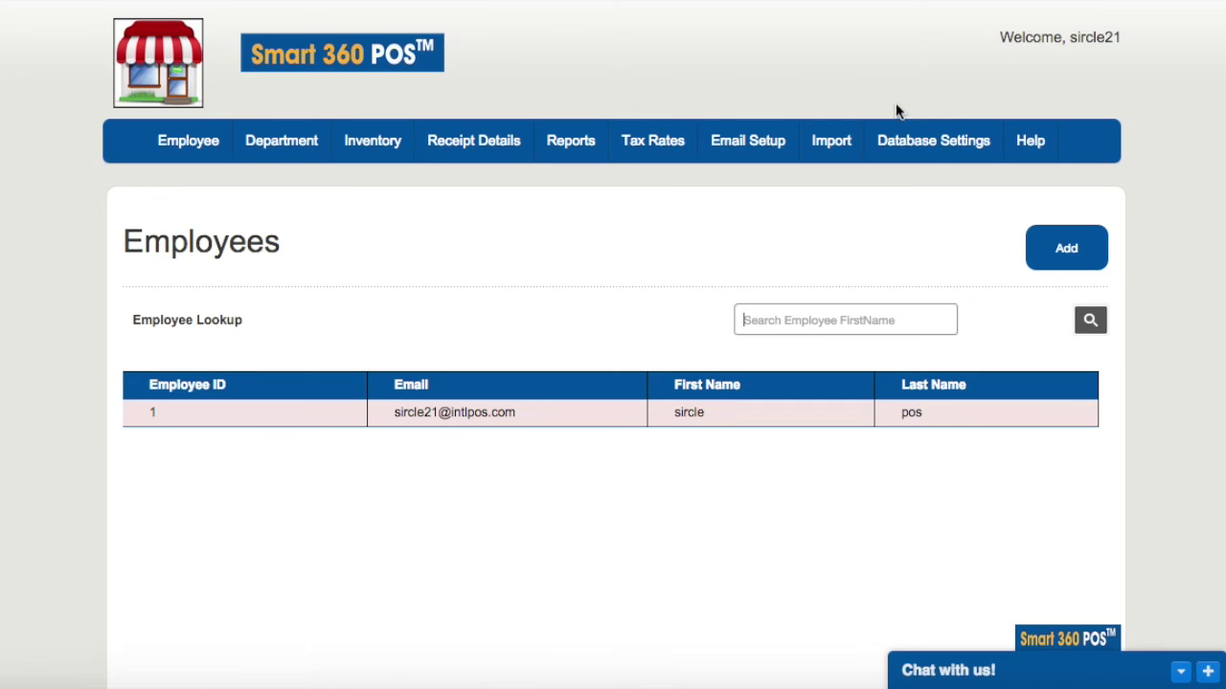
{"action": "left_click", "coordinate": [842, 150]}
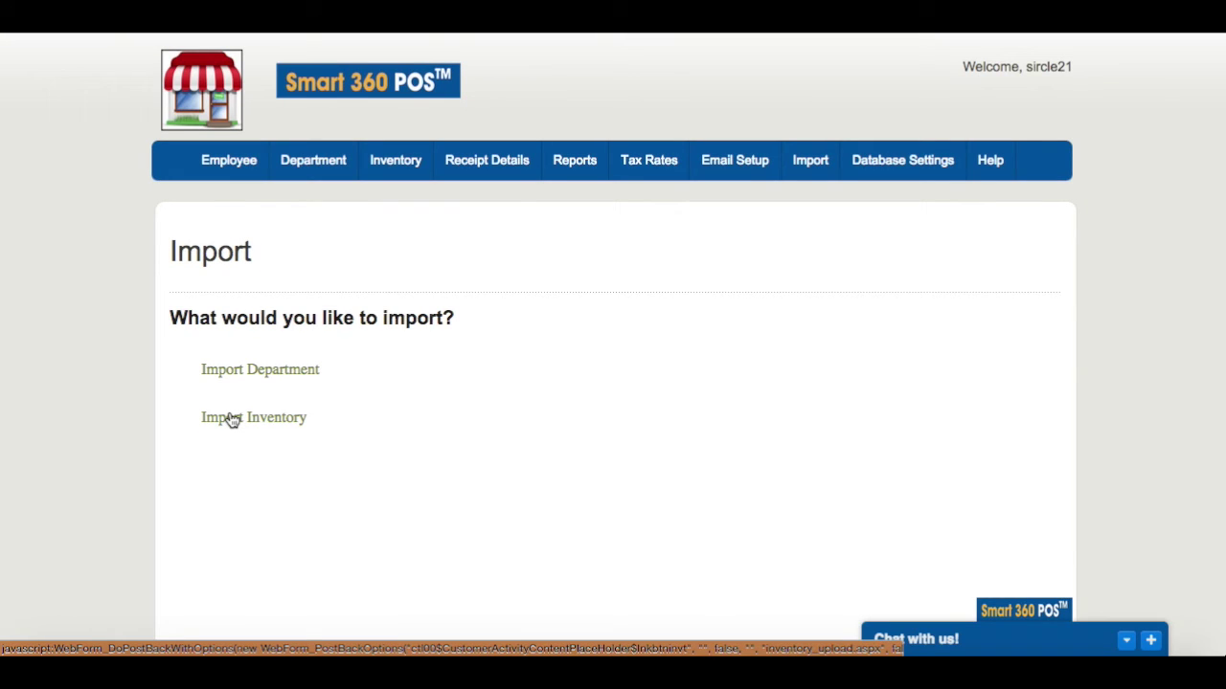
Step: Choose Import Inventory and upload the Coffee Shop Database.csv file for preview
{"action": "left_click", "coordinate": [232, 419]}
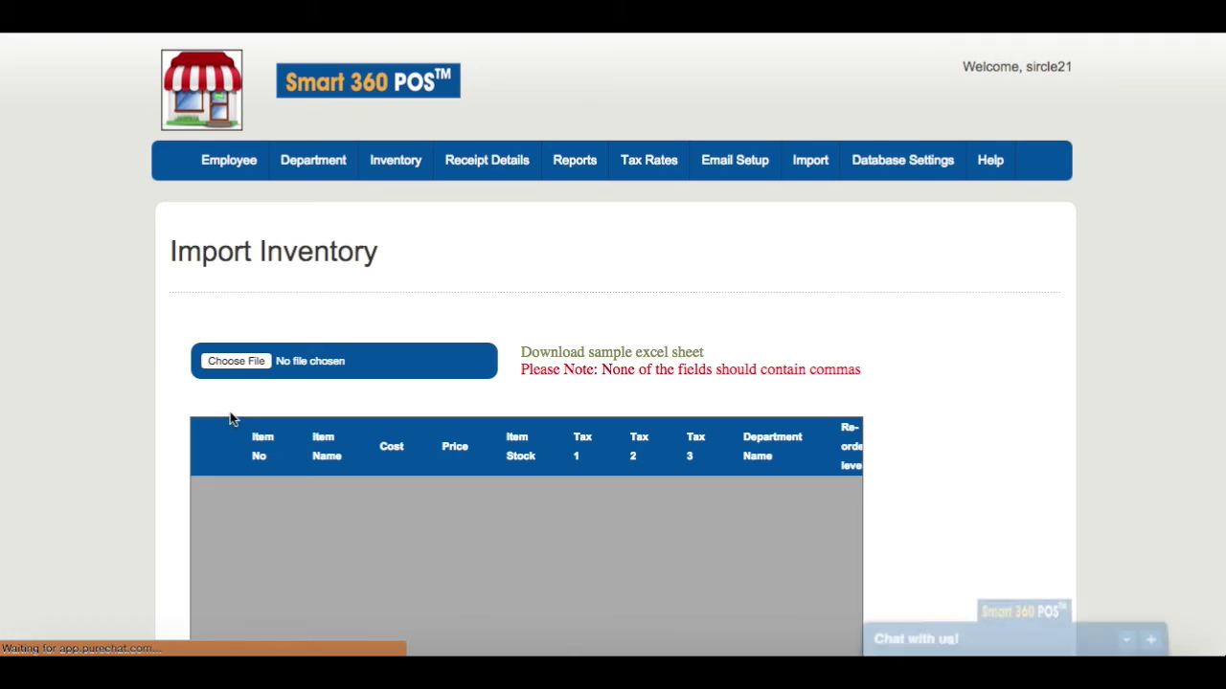
{"action": "left_click", "coordinate": [266, 357]}
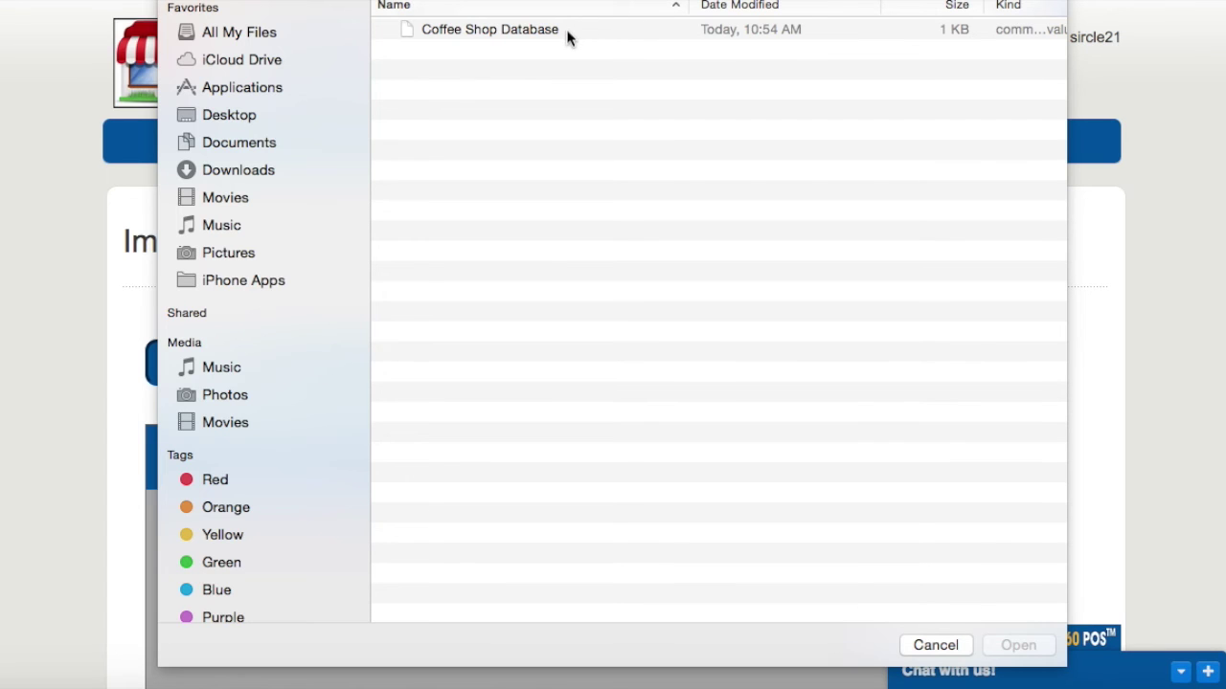
{"action": "left_click", "coordinate": [566, 36]}
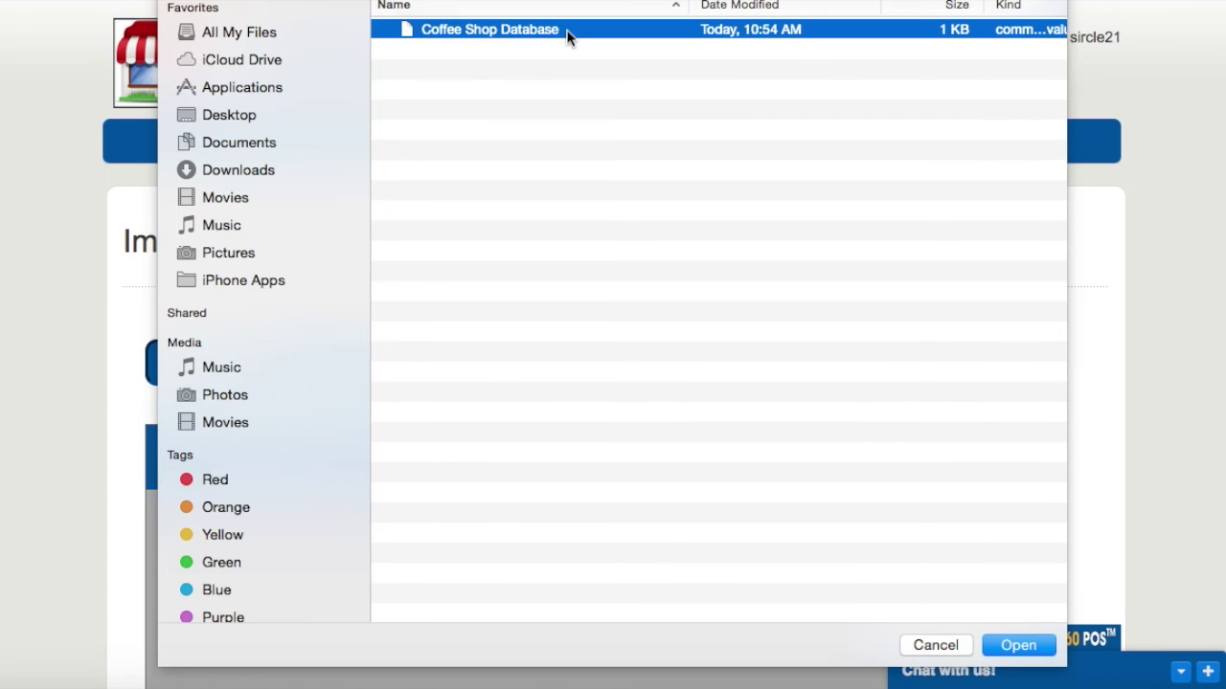
{"action": "left_click", "coordinate": [1023, 647]}
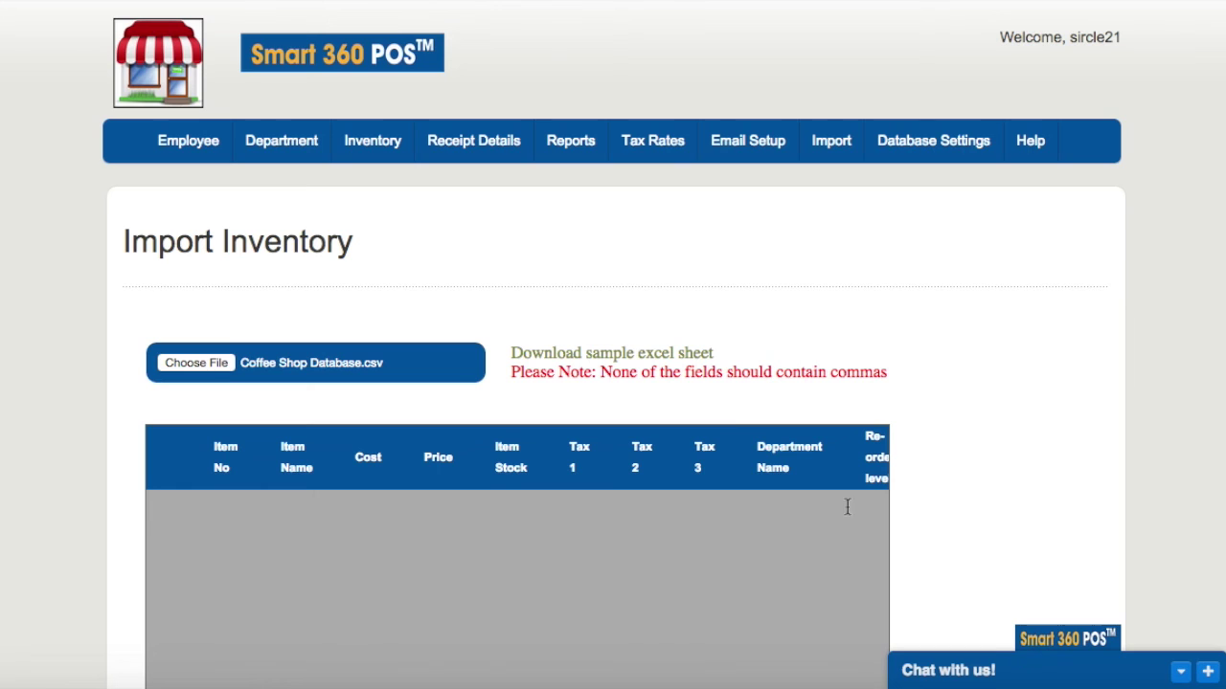
{"action": "scroll", "coordinate": [637, 344], "scroll_direction": "down", "scroll_amount": 5}
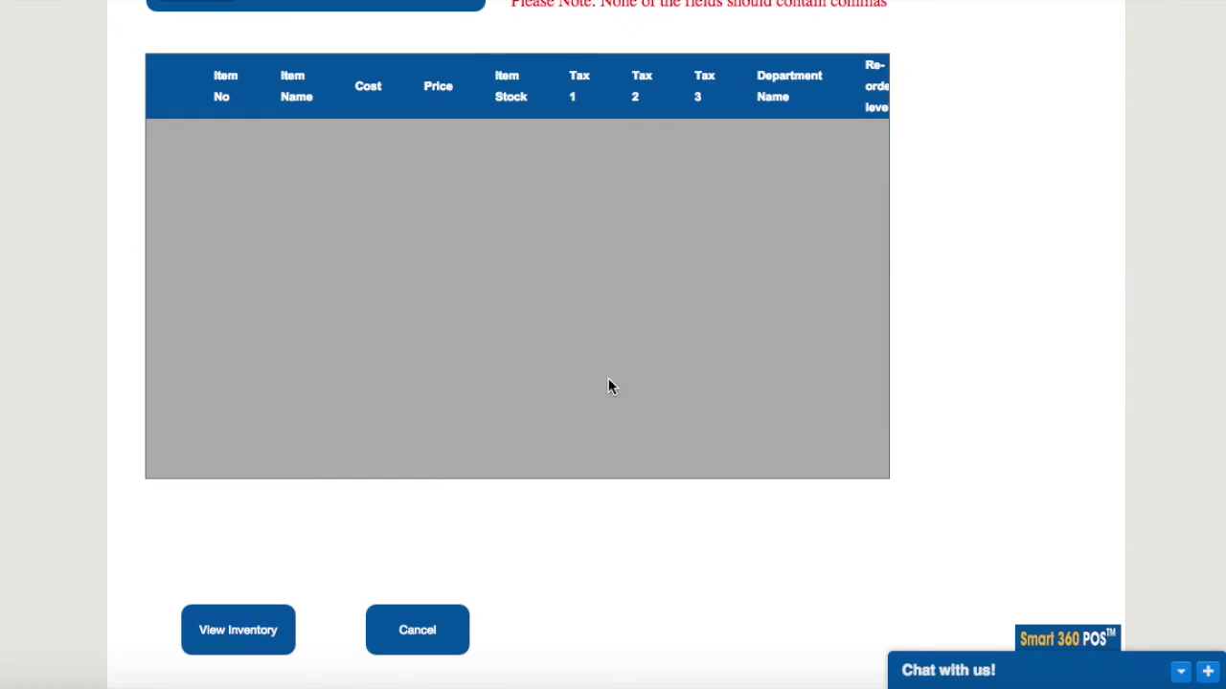
{"action": "left_click", "coordinate": [249, 630]}
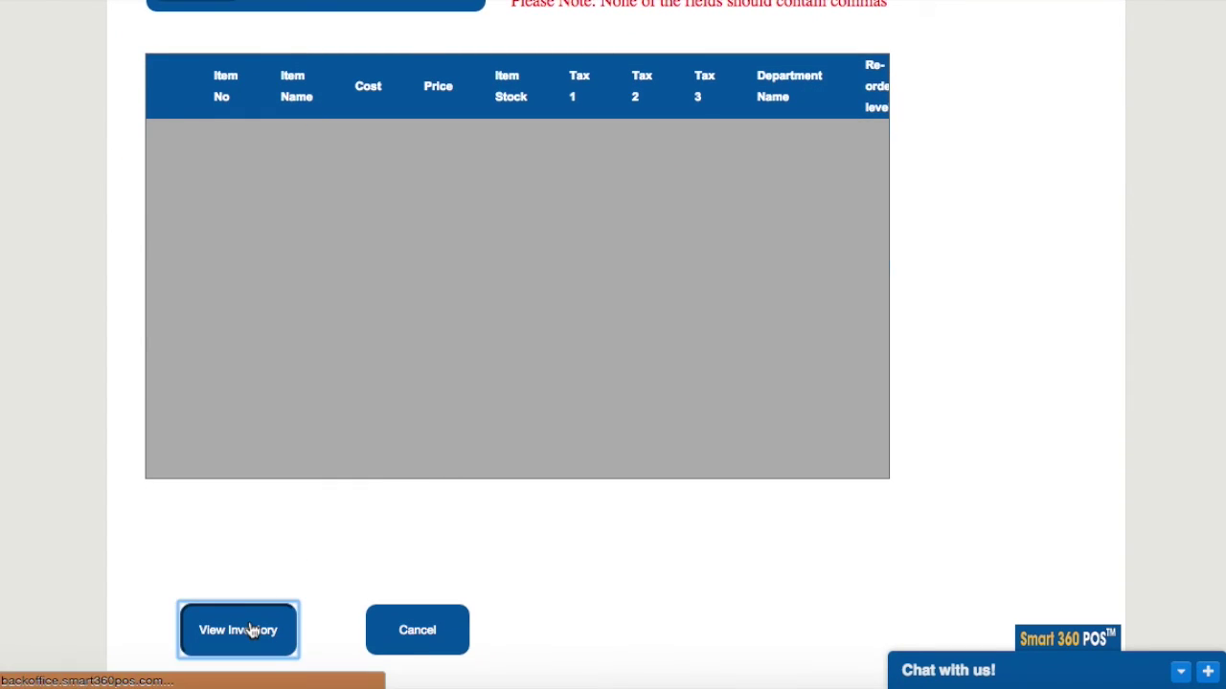
Step: Save and upload the previewed coffee shop items into the inventory
{"action": "scroll", "coordinate": [433, 339], "scroll_direction": "down", "scroll_amount": 5}
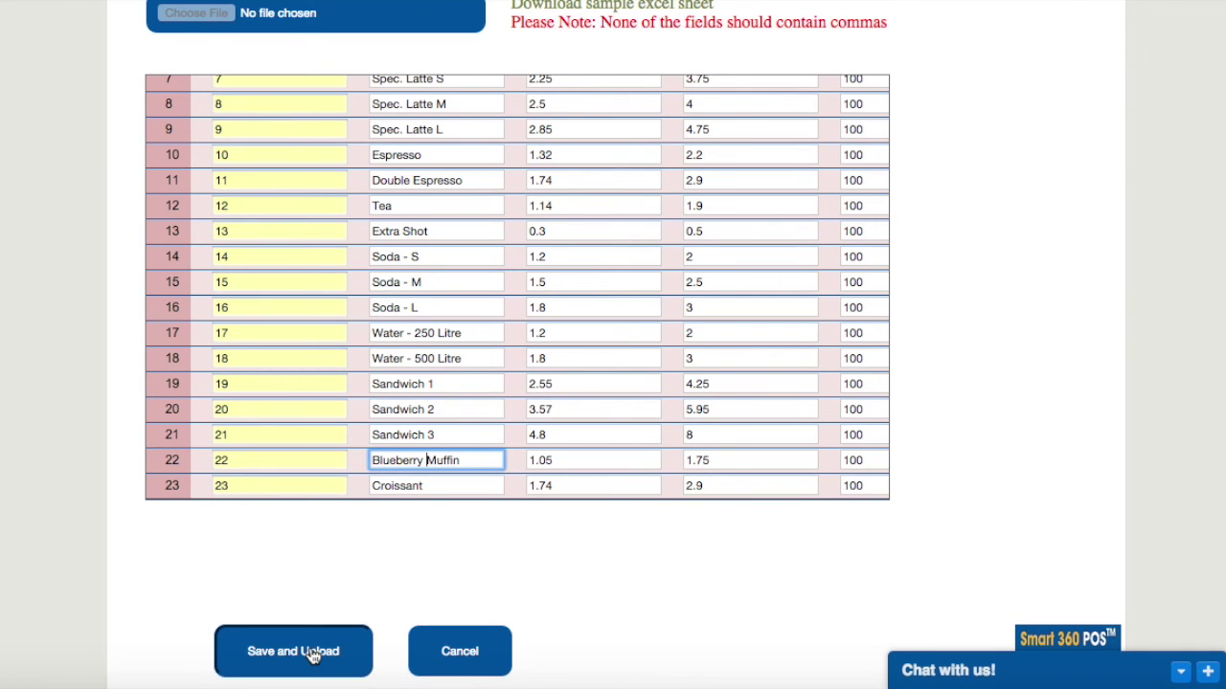
{"action": "left_click", "coordinate": [313, 657]}
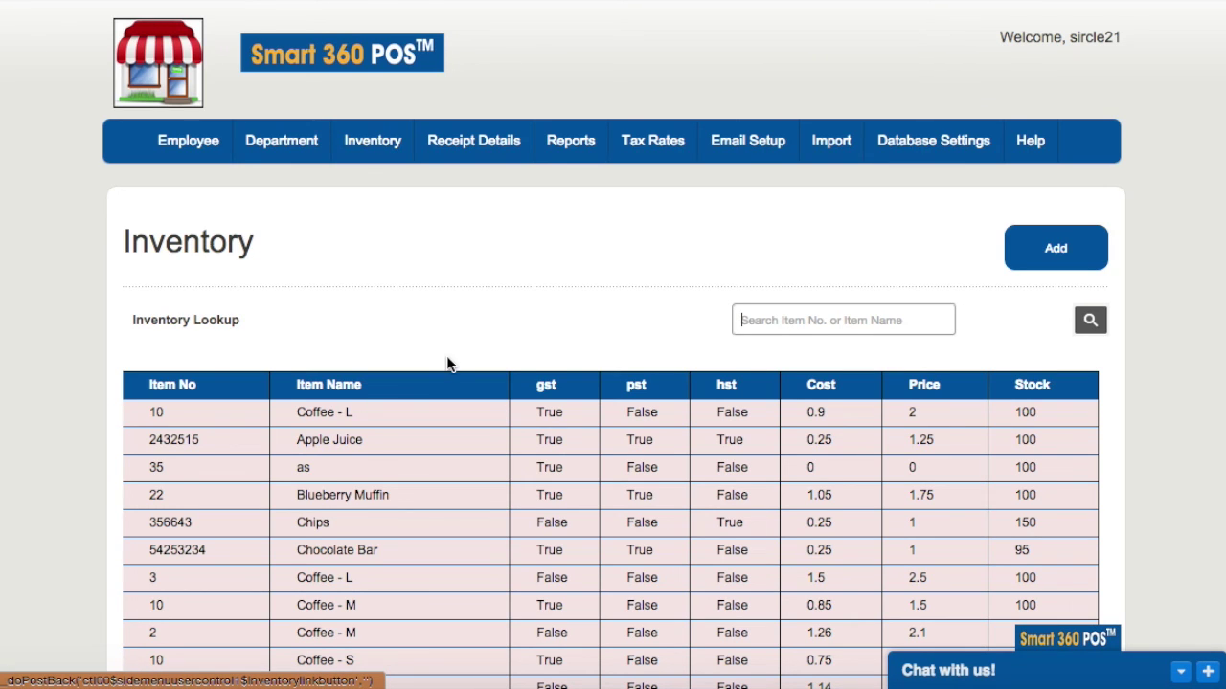
{"action": "scroll", "coordinate": [450, 366], "scroll_direction": "down", "scroll_amount": 3}
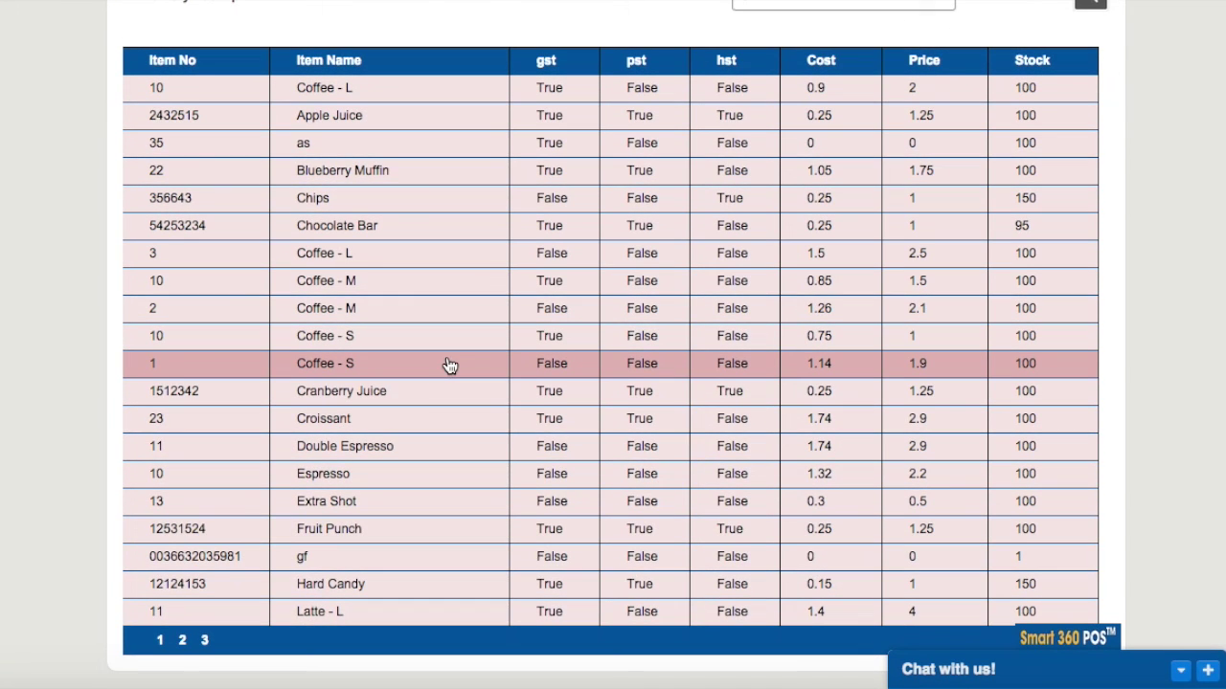